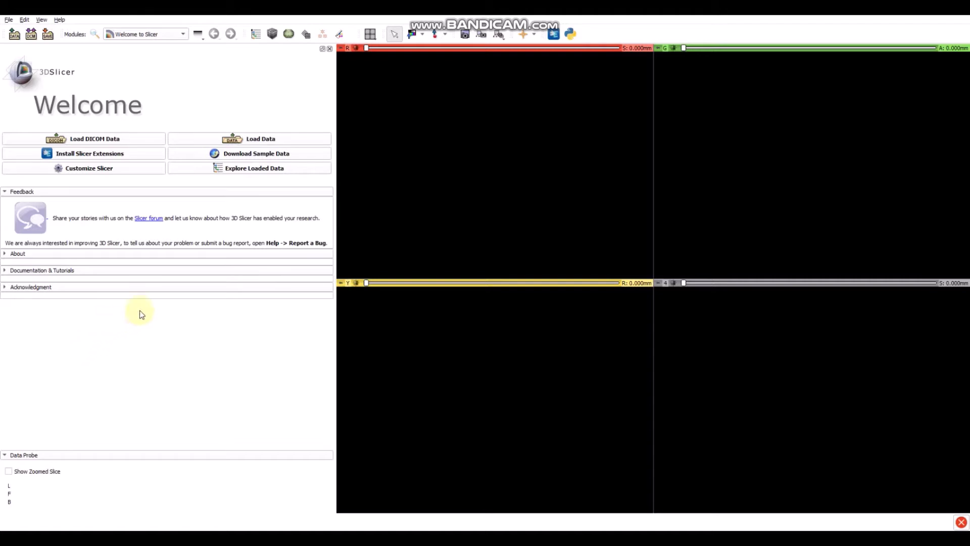
Open the installable Slicer extensions and filter them to the Cardiac category to locate T1_ECVMapping
{"action": "left_click", "coordinate": [554, 35]}
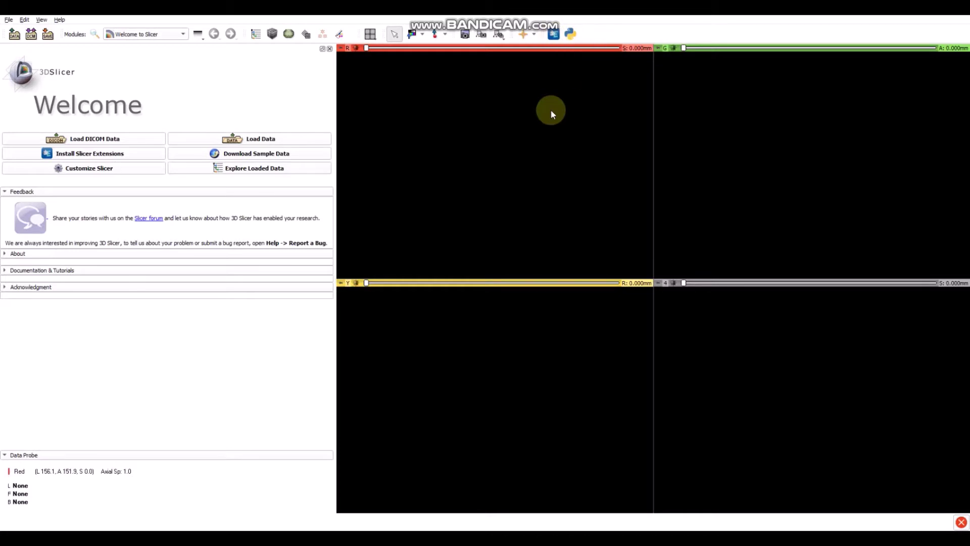
{"action": "left_click", "coordinate": [553, 35]}
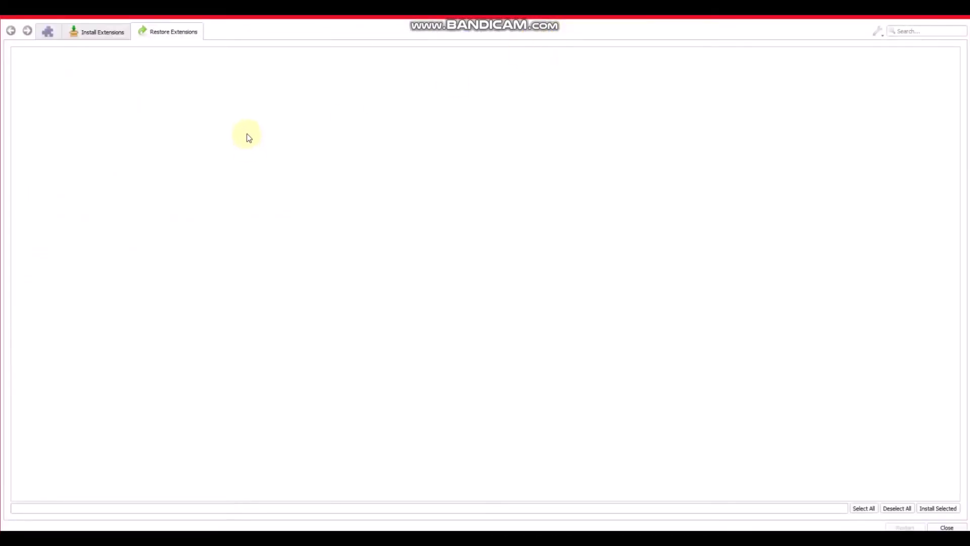
{"action": "left_click", "coordinate": [103, 33]}
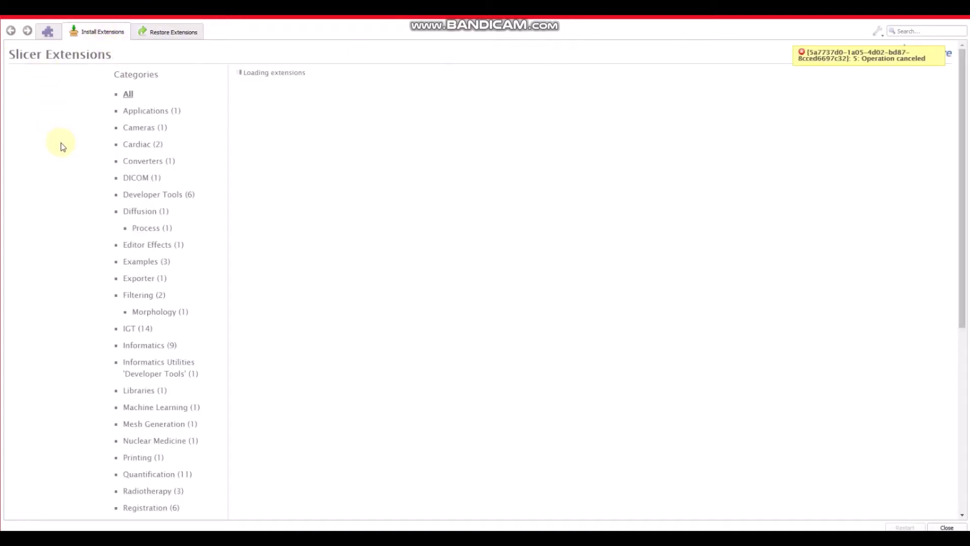
{"action": "left_click", "coordinate": [136, 144]}
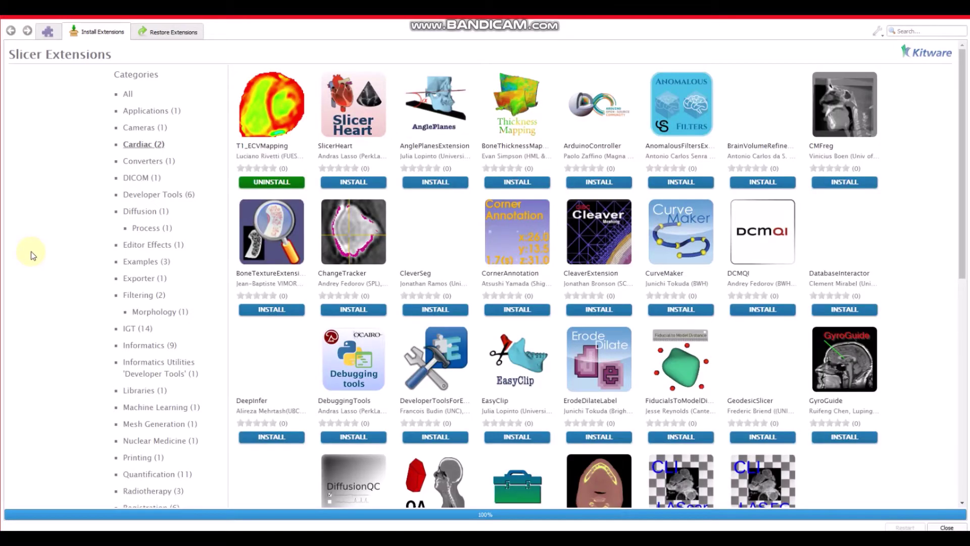
{"action": "left_click", "coordinate": [139, 144]}
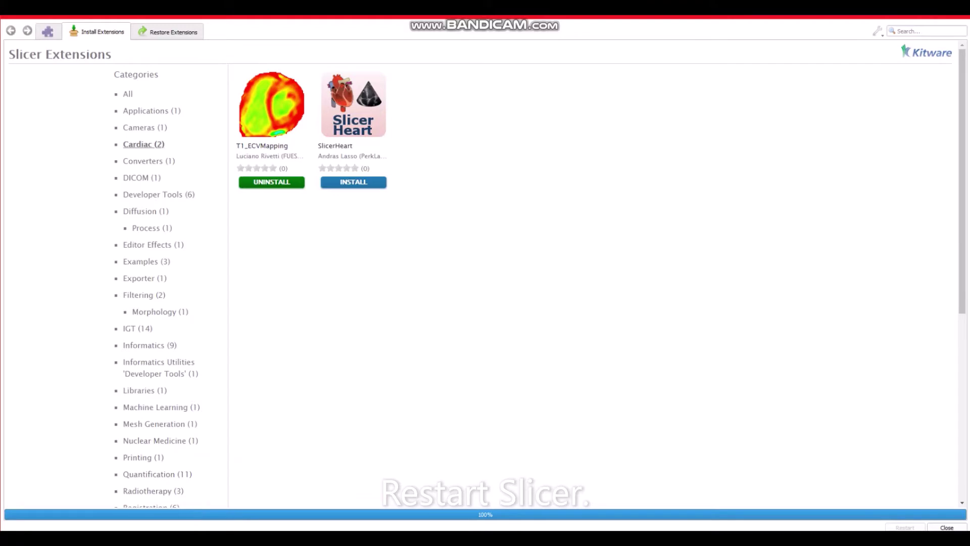
Close the extensions window and return to the Welcome screen
{"action": "mouse_move", "coordinate": [204, 492]}
{"action": "left_click", "coordinate": [286, 464]}
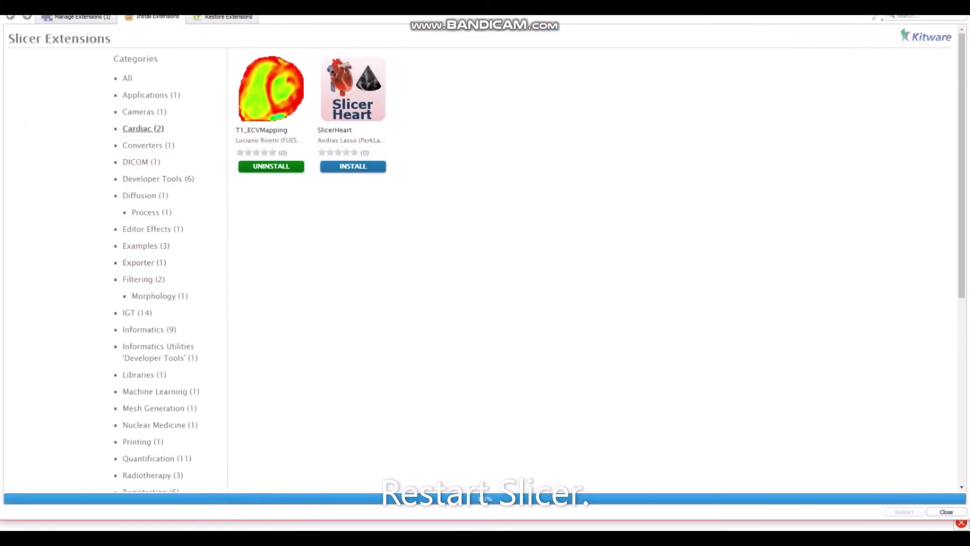
{"action": "mouse_move", "coordinate": [318, 440]}
{"action": "left_click", "coordinate": [286, 463]}
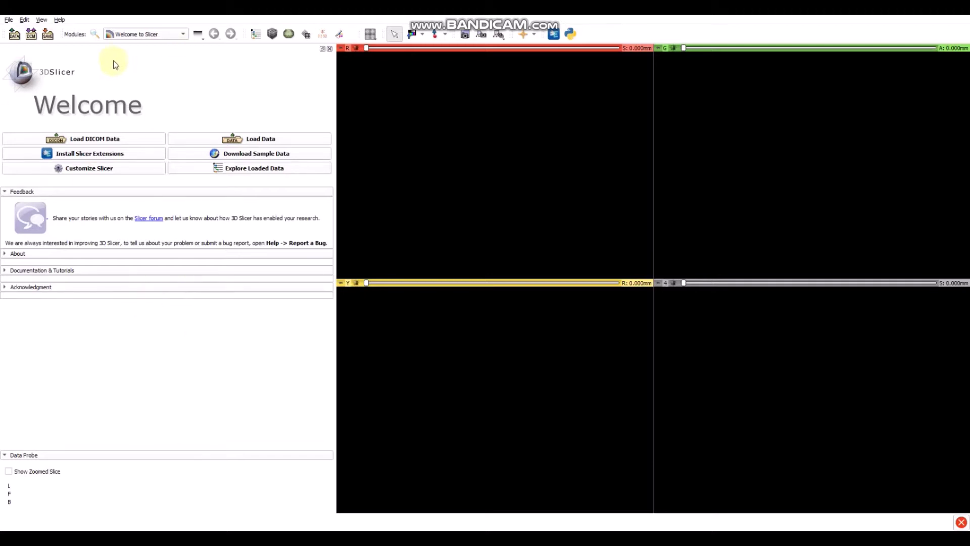
Import the DICOM files from the Cardio Example directory into the DICOM database using the Add Link mode
{"action": "left_click", "coordinate": [31, 38]}
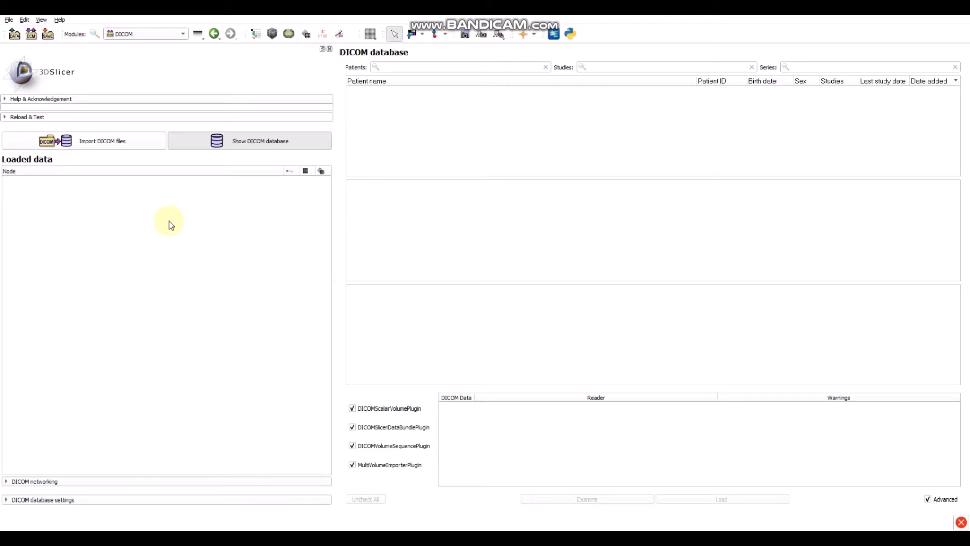
{"action": "left_click", "coordinate": [133, 146]}
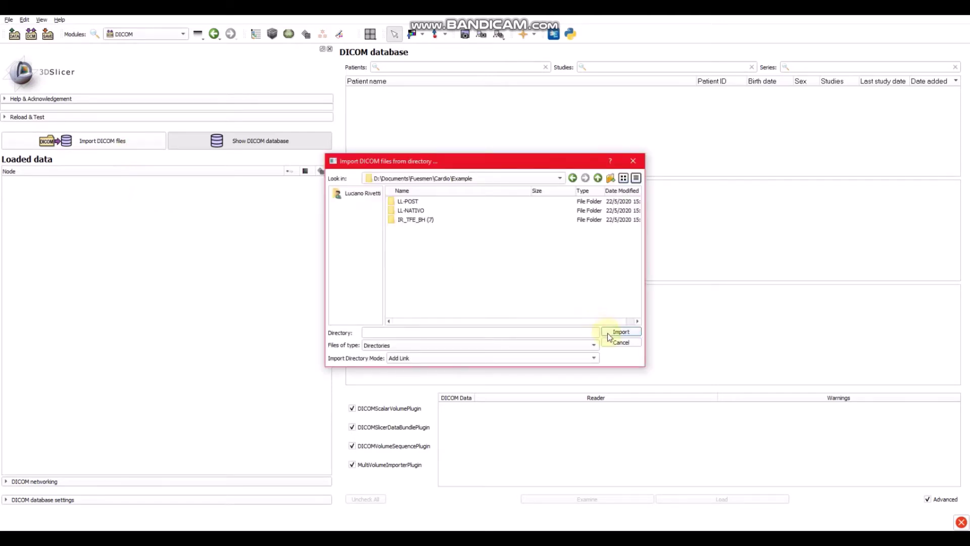
{"action": "left_click", "coordinate": [608, 333]}
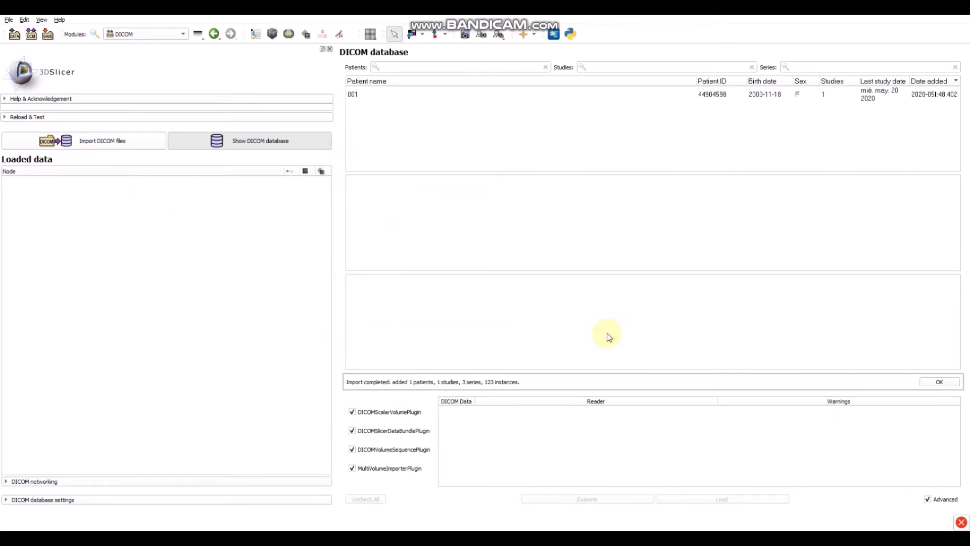
Examine the imported patient's series and load IR_TFE_BH plus the LL-NATIVO and LL-POST 20-frame MultiVolumes
{"action": "left_click", "coordinate": [404, 94]}
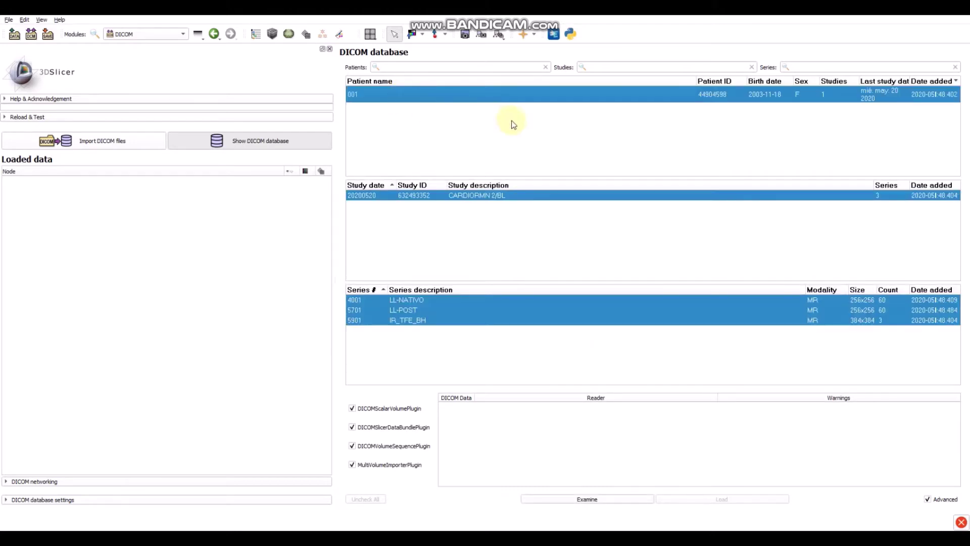
{"action": "left_click", "coordinate": [584, 499]}
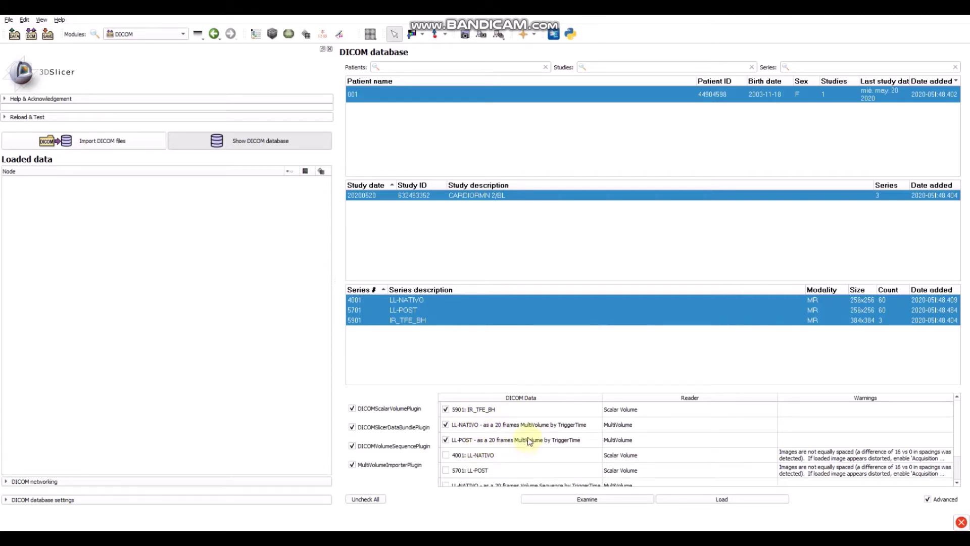
{"action": "left_click", "coordinate": [717, 498]}
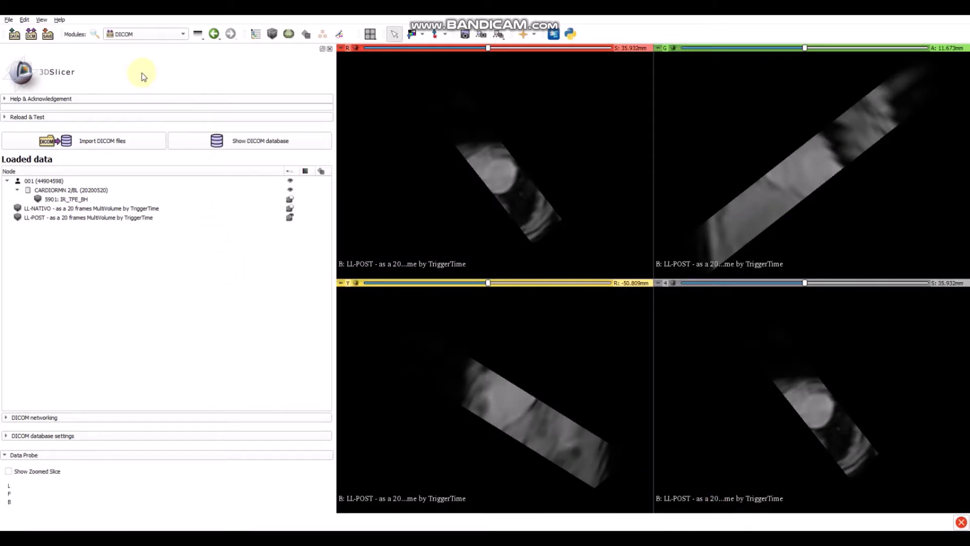
Switch to the T1 & ECV Mapping module in the Quantification category
{"action": "left_click", "coordinate": [165, 37]}
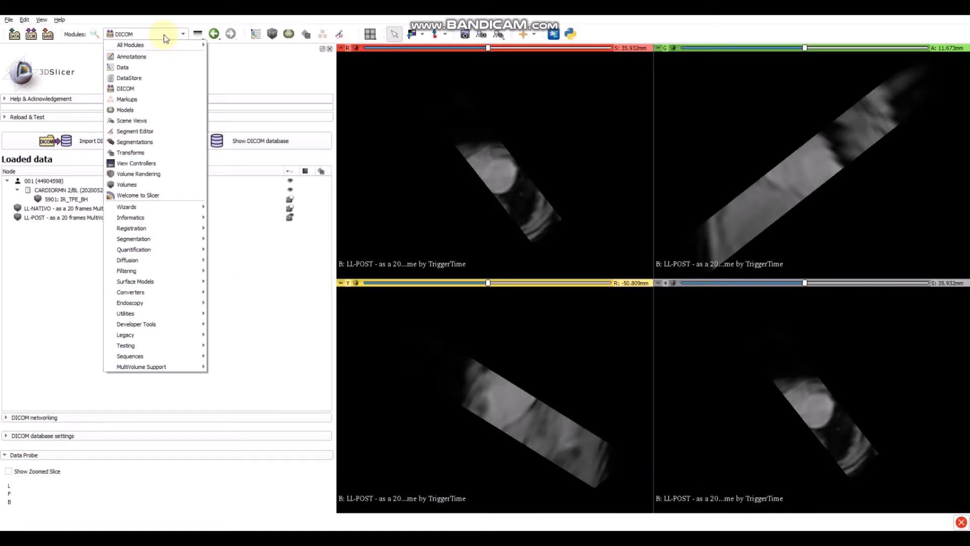
{"action": "mouse_move", "coordinate": [173, 281]}
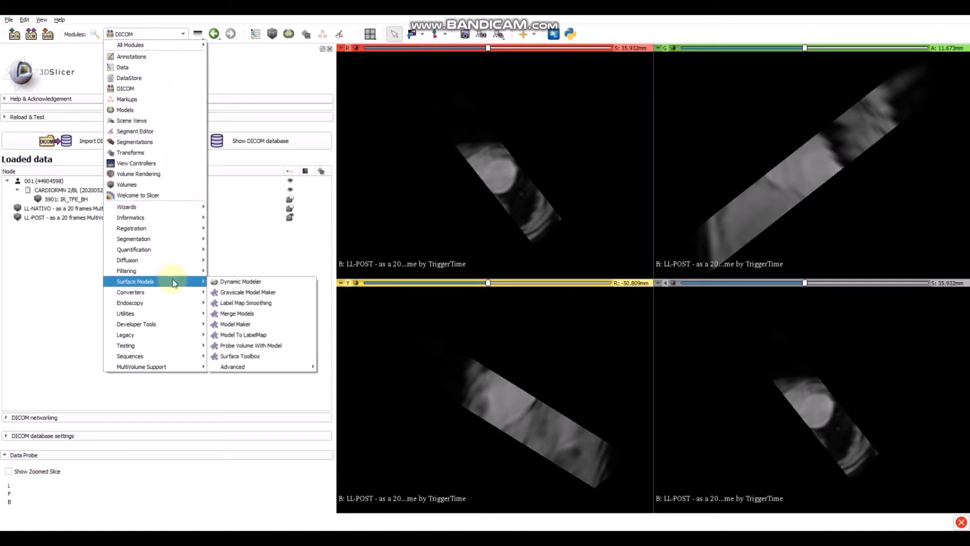
{"action": "mouse_move", "coordinate": [162, 248]}
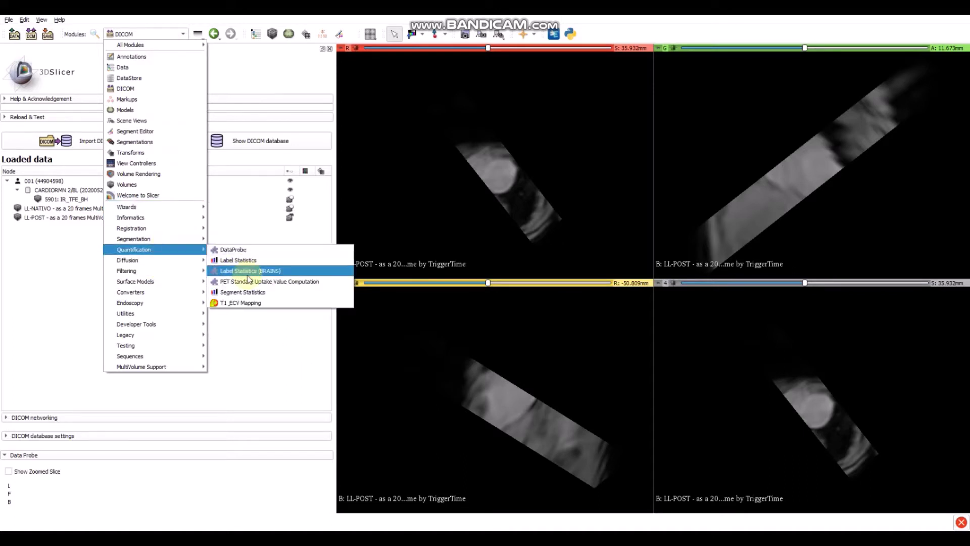
{"action": "left_click", "coordinate": [248, 308]}
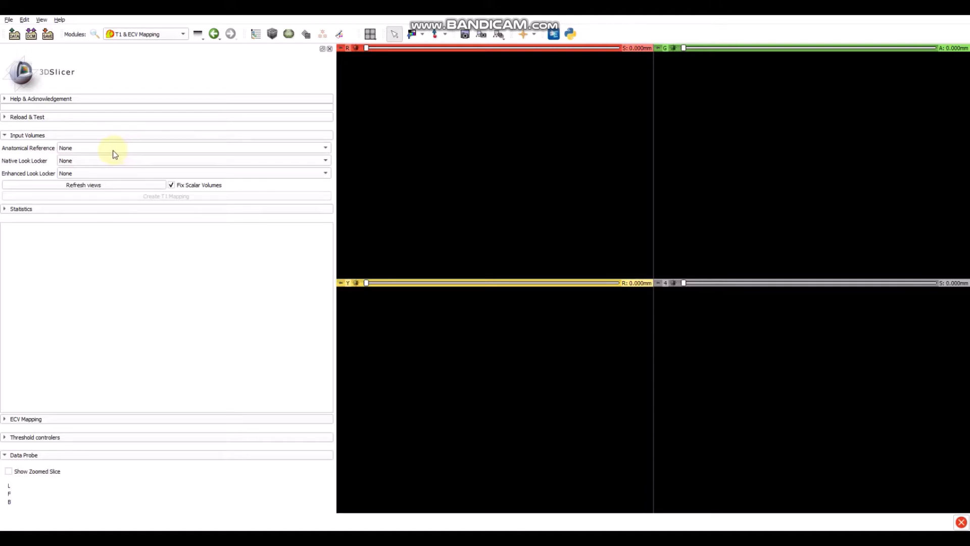
Set the anatomical reference to 5901: IR_TFE_BH and review its slices
{"action": "left_click", "coordinate": [83, 150]}
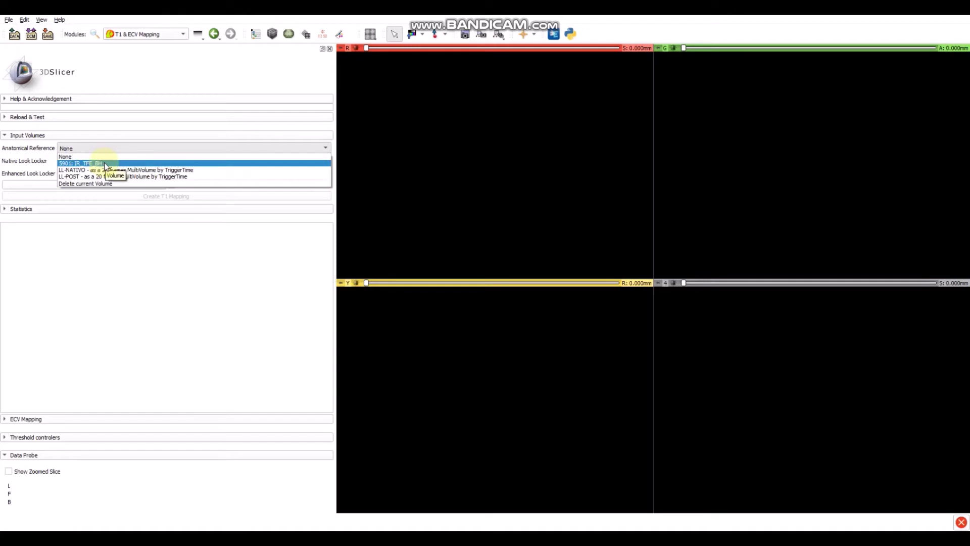
{"action": "left_click", "coordinate": [105, 163]}
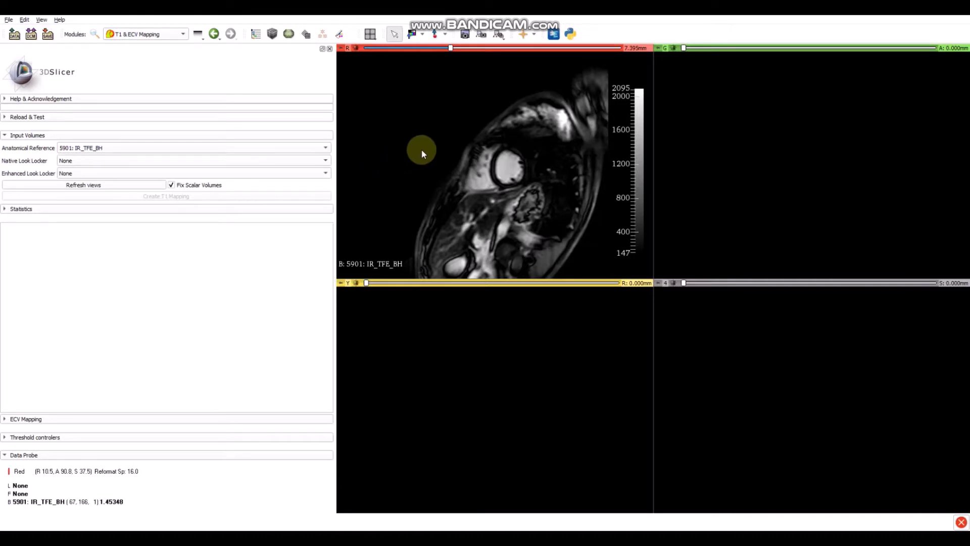
{"action": "scroll", "coordinate": [445, 148], "scroll_direction": "down", "scroll_amount": 1}
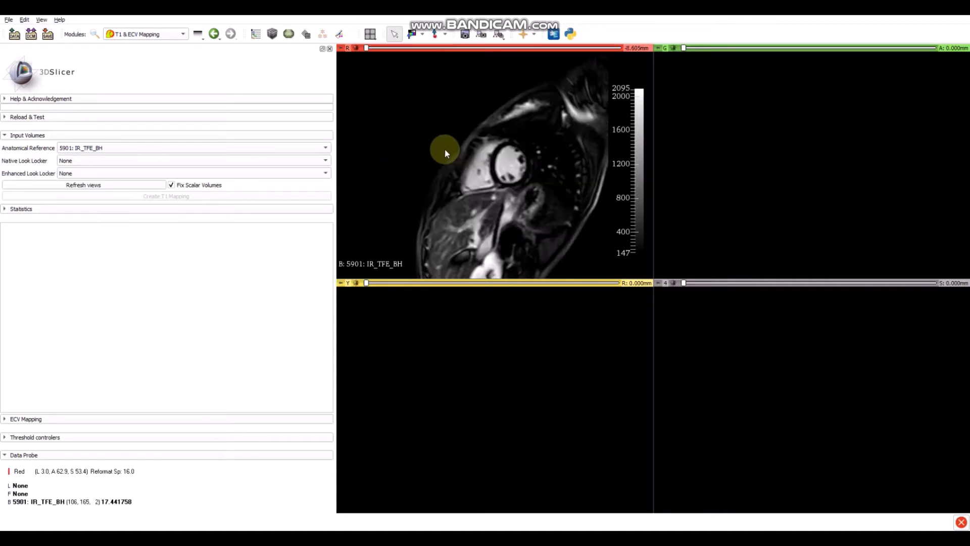
{"action": "scroll", "coordinate": [445, 149], "scroll_direction": "up", "scroll_amount": 2}
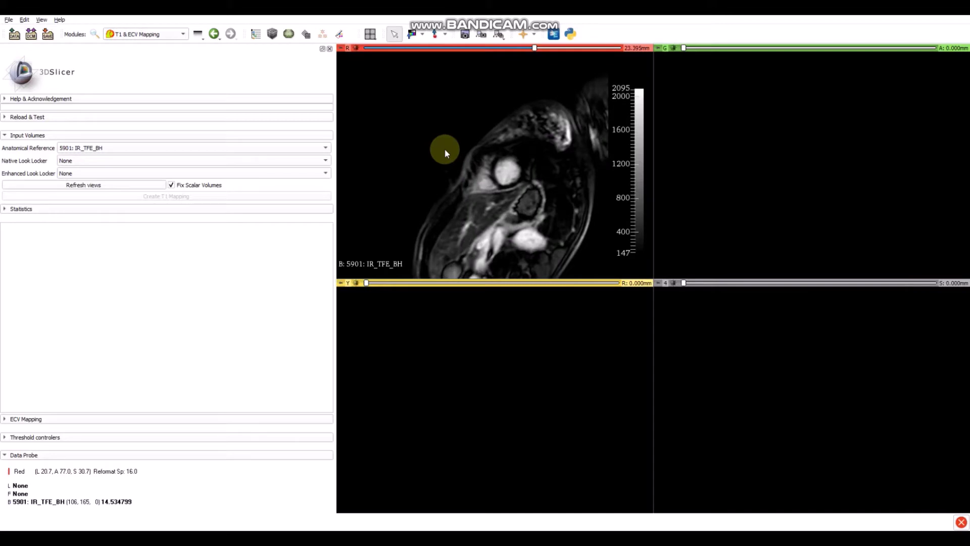
{"action": "scroll", "coordinate": [445, 149], "scroll_direction": "down", "scroll_amount": 1}
{"action": "scroll", "coordinate": [444, 148], "scroll_direction": "up", "scroll_amount": 1}
{"action": "scroll", "coordinate": [450, 161], "scroll_direction": "down", "scroll_amount": 2}
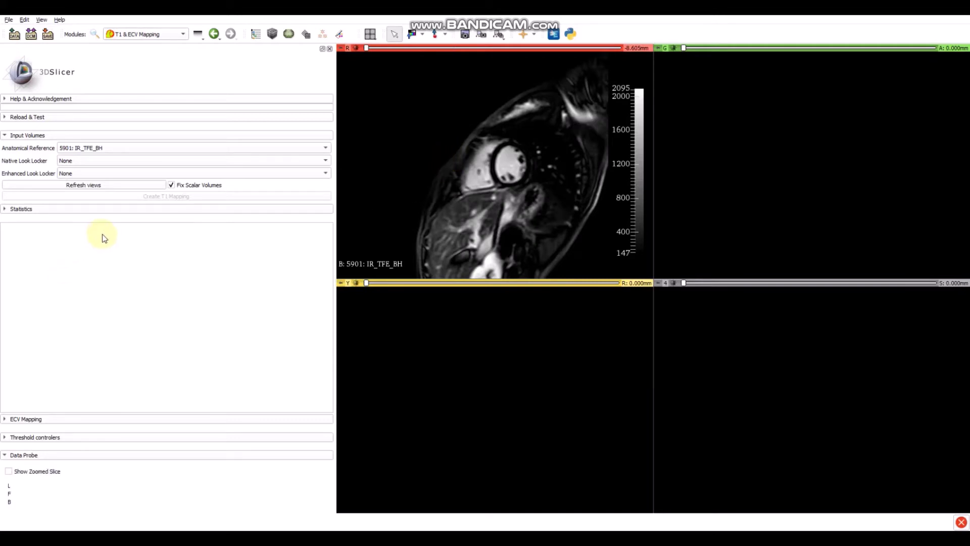
Assign the LL-NATIVO MultiVolume as Native Look Locker and the LL-POST MultiVolume as Enhanced Look Locker
{"action": "left_click", "coordinate": [104, 167]}
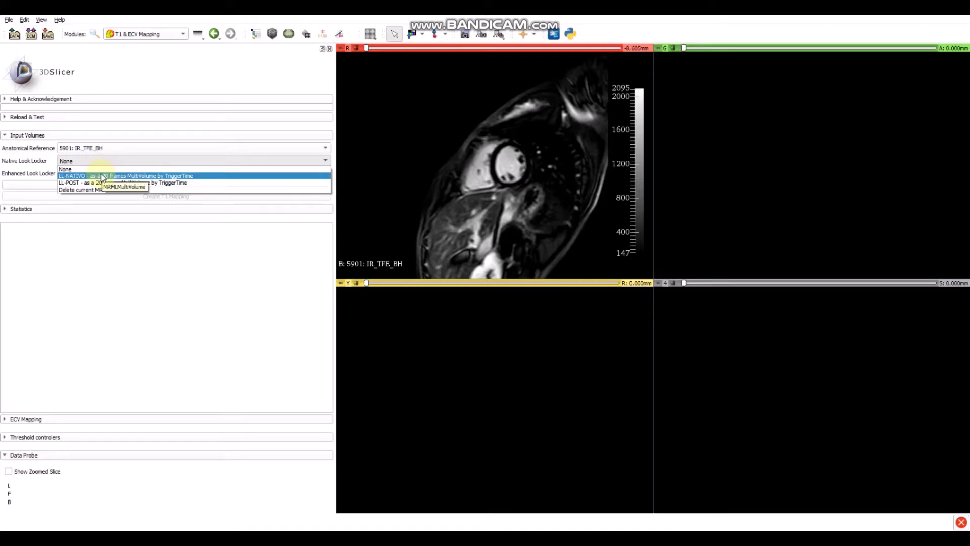
{"action": "left_click", "coordinate": [101, 175]}
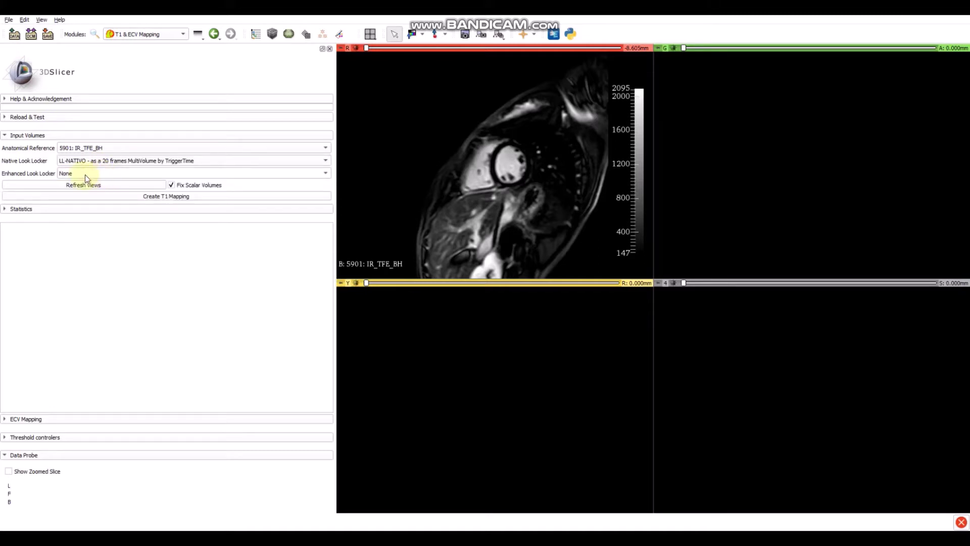
{"action": "left_click", "coordinate": [89, 174]}
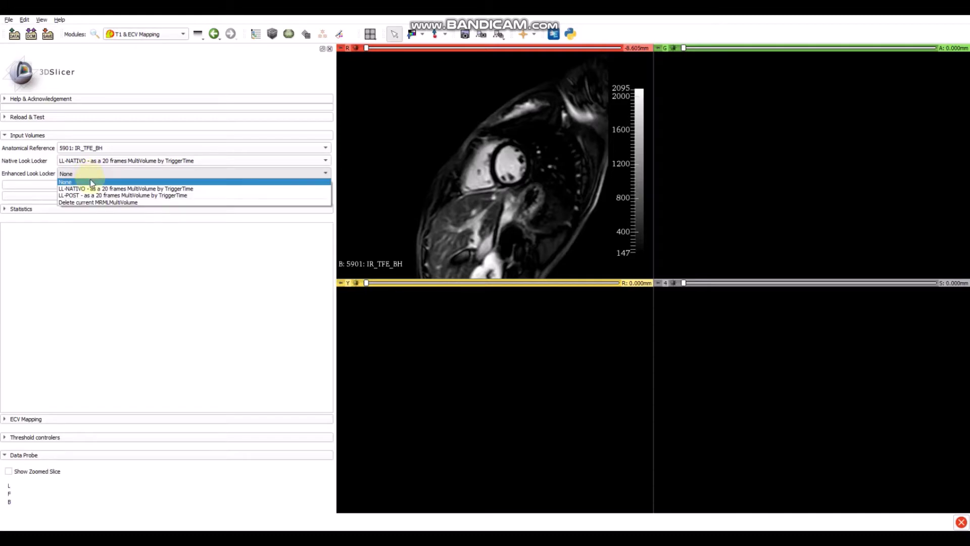
{"action": "left_click", "coordinate": [93, 196]}
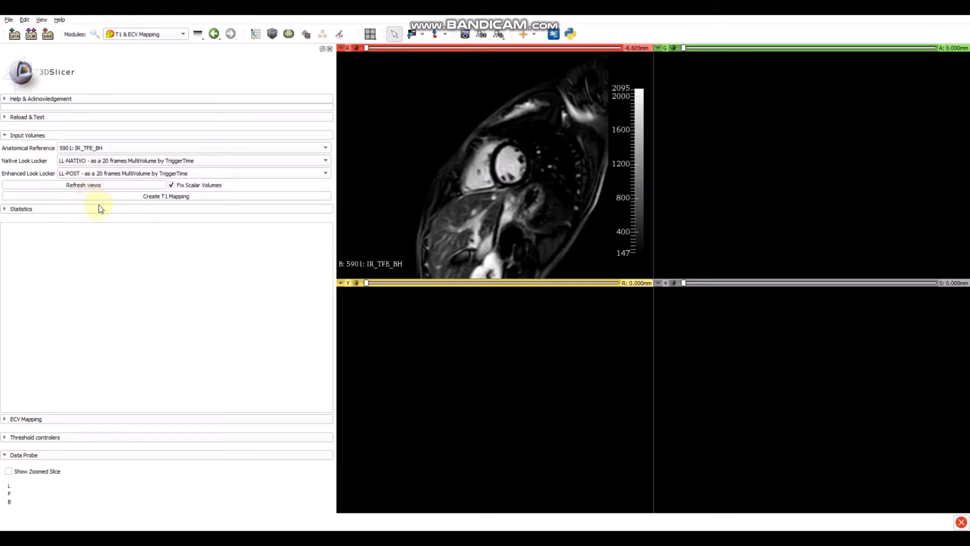
Create the T1 mapping from the selected input volumes and agree to run the lengthy processing
{"action": "left_click", "coordinate": [174, 198]}
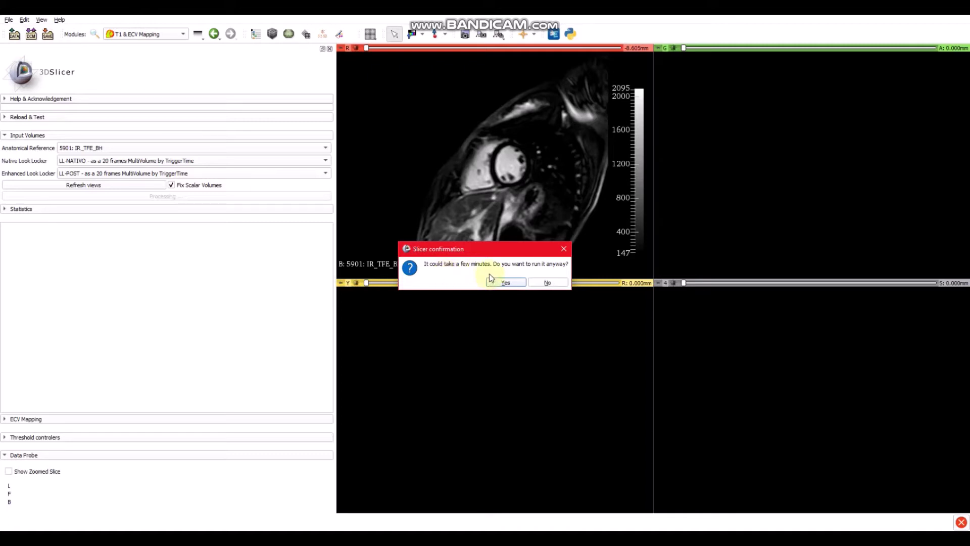
{"action": "left_click", "coordinate": [542, 284]}
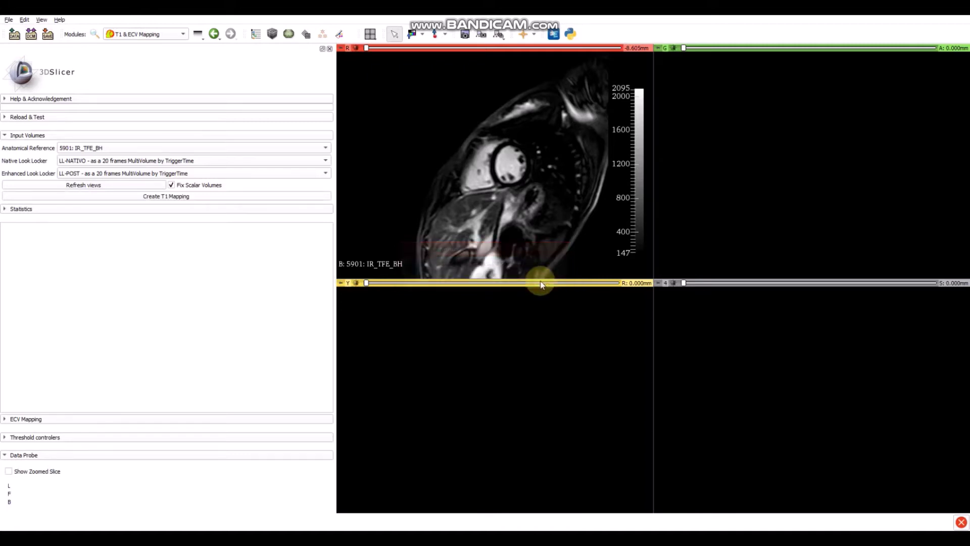
{"action": "left_click", "coordinate": [182, 196]}
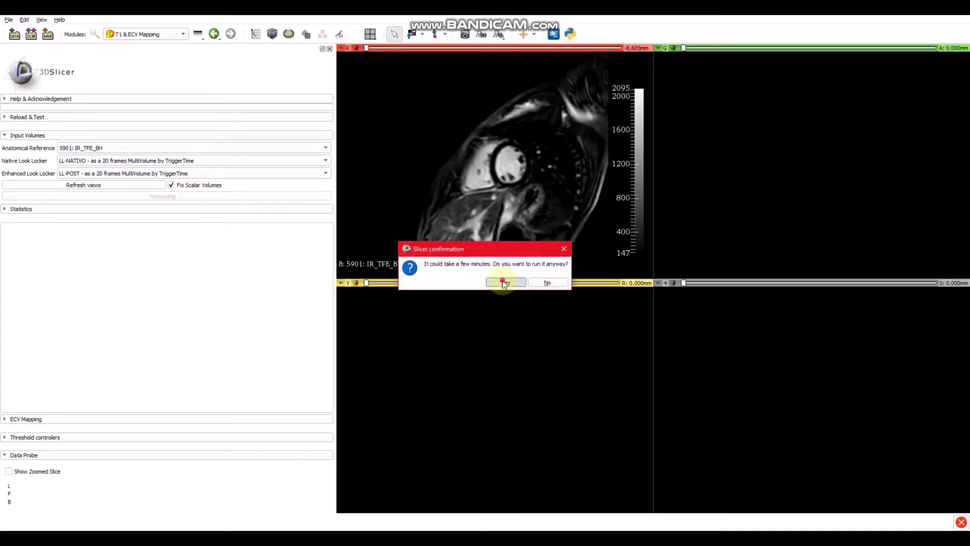
{"action": "left_click", "coordinate": [503, 282]}
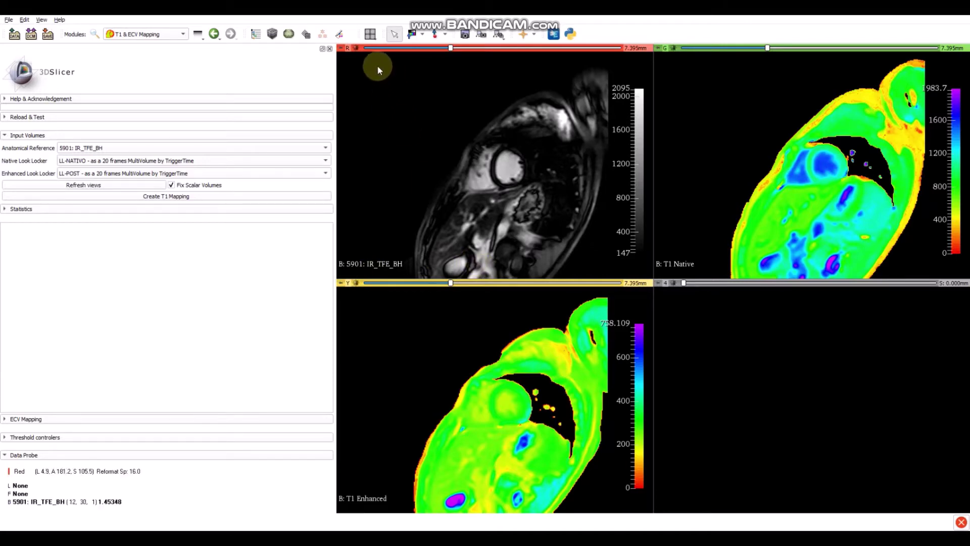
Adjust the window/level display range to about -455 to 1283 for T1 Native and about -308 to 437 for T1 Enhanced
{"action": "left_click", "coordinate": [411, 34]}
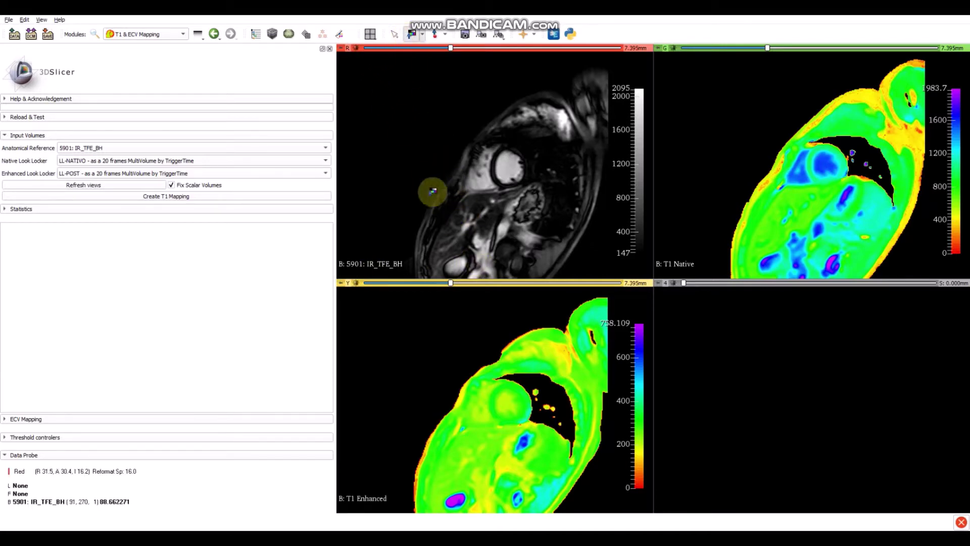
{"action": "left_click_drag", "start_coordinate": [763, 191], "coordinate": [750, 213]}
{"action": "left_click_drag", "start_coordinate": [749, 207], "coordinate": [746, 209]}
{"action": "mouse_move", "coordinate": [774, 173]}
{"action": "left_mouse_down"}
{"action": "mouse_move", "coordinate": [773, 189]}
{"action": "mouse_move", "coordinate": [764, 169]}
{"action": "mouse_move", "coordinate": [767, 190]}
{"action": "mouse_move", "coordinate": [765, 179]}
{"action": "left_mouse_up"}
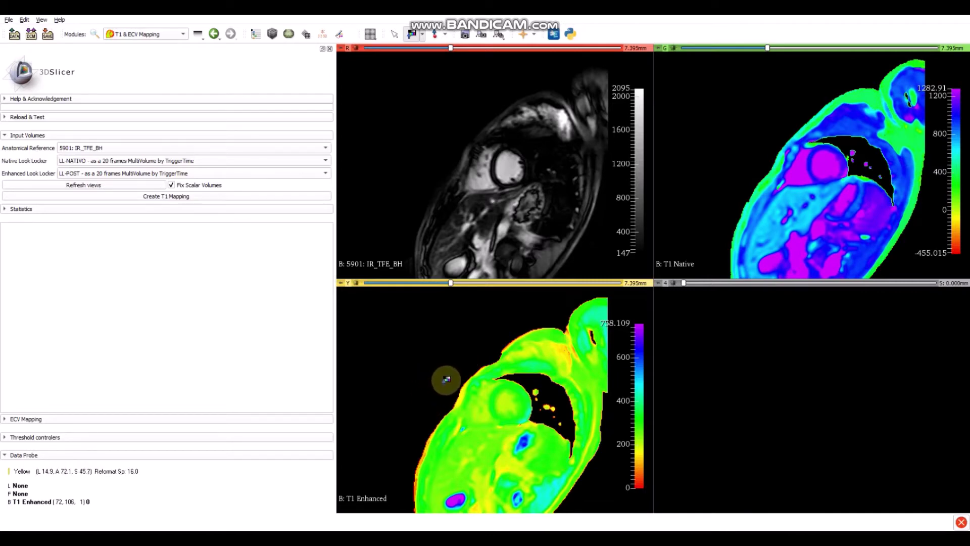
{"action": "left_click_drag", "start_coordinate": [459, 362], "coordinate": [463, 431]}
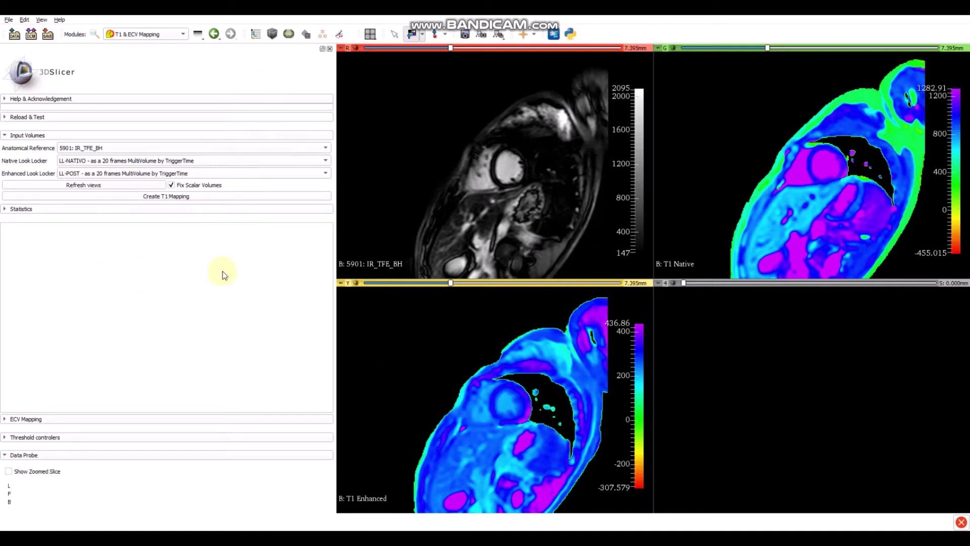
Create a new segmentation named Cavity in the Segment Editor, with T1 Native as its master volume
{"action": "left_click", "coordinate": [340, 35]}
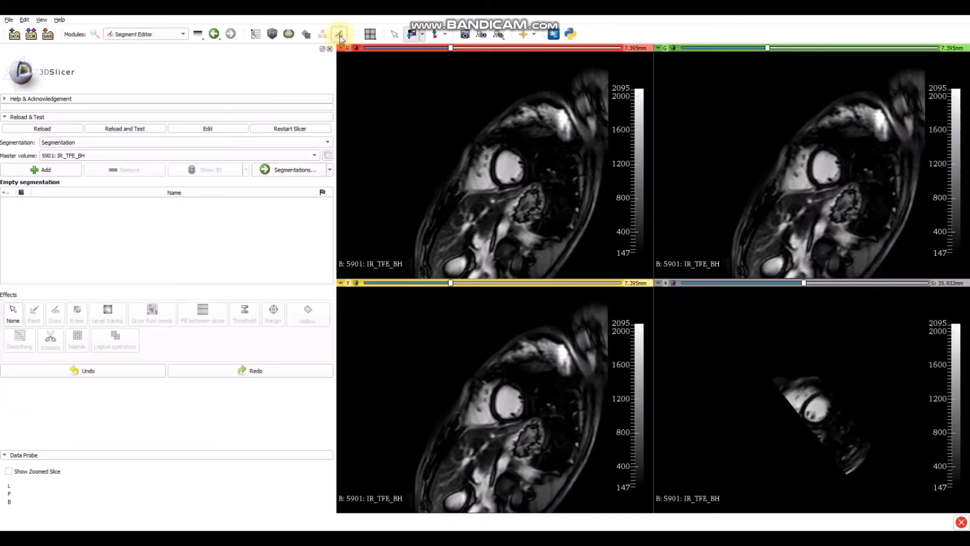
{"action": "left_click", "coordinate": [87, 145]}
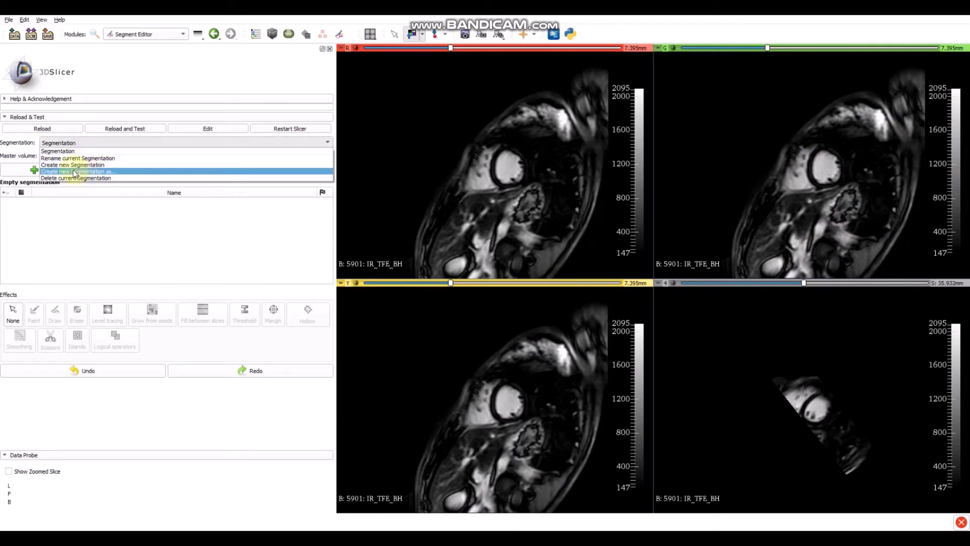
{"action": "left_click", "coordinate": [126, 172]}
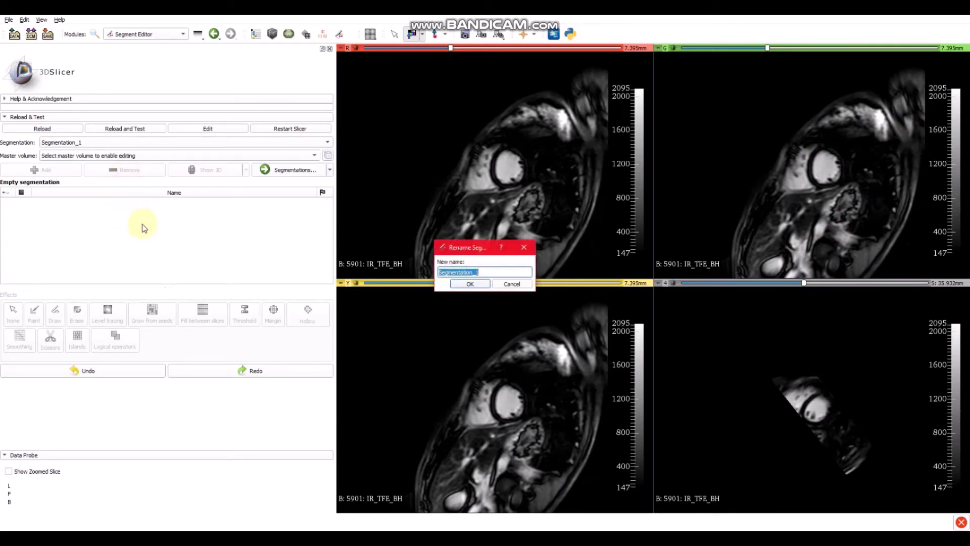
{"action": "type", "text": "Cavity"}
{"action": "key", "text": "Return"}
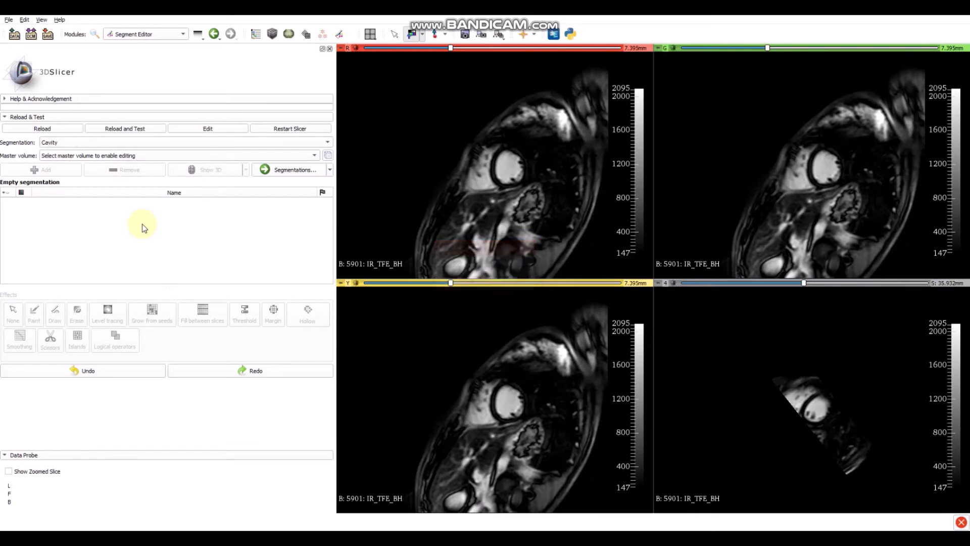
{"action": "left_click", "coordinate": [92, 155]}
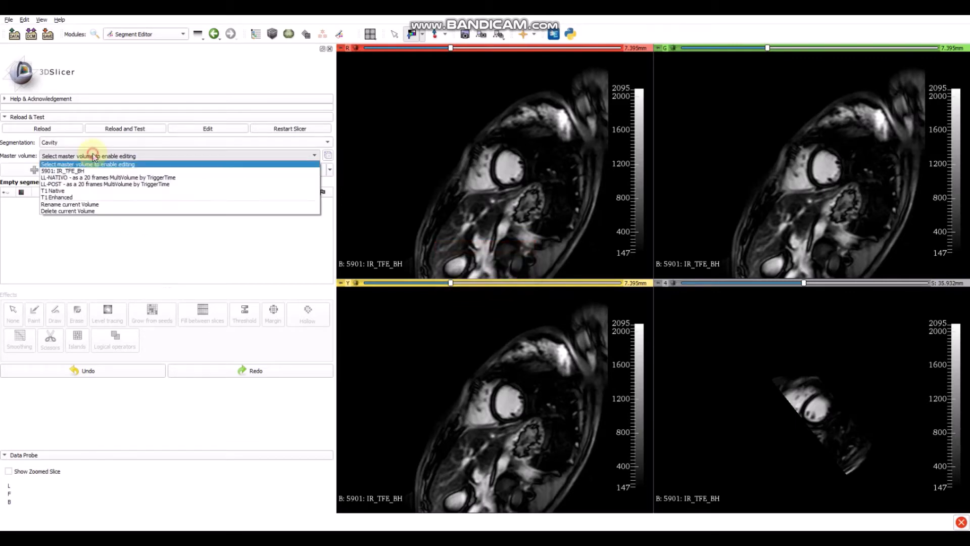
{"action": "left_click", "coordinate": [73, 191]}
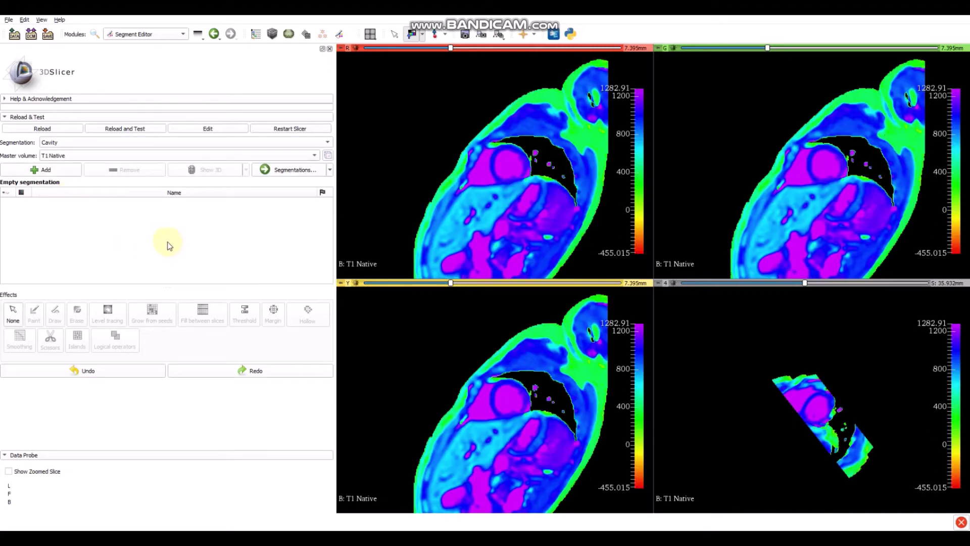
Add four segments to the Cavity segmentation
{"action": "left_click", "coordinate": [63, 174]}
{"action": "left_click", "coordinate": [64, 176]}
{"action": "left_click", "coordinate": [64, 176]}
{"action": "left_click", "coordinate": [64, 177]}
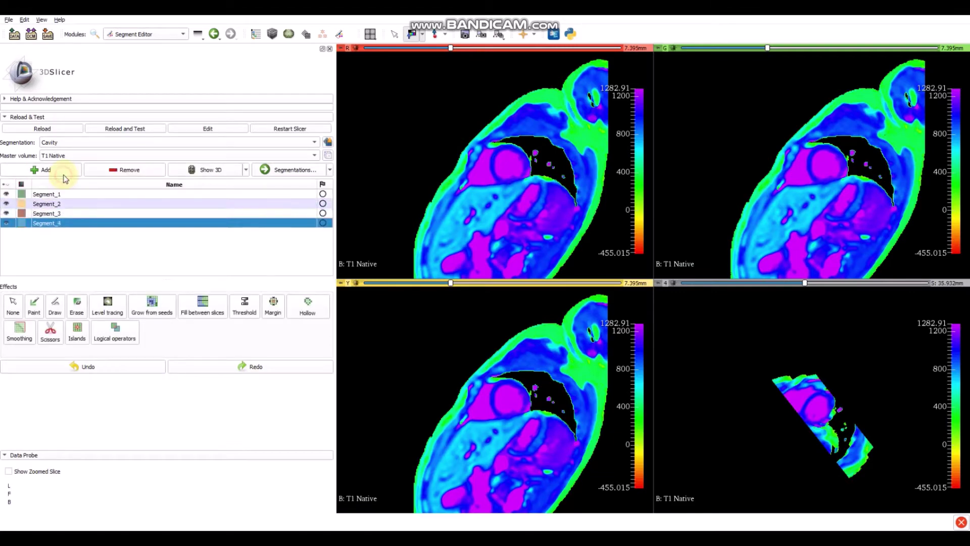
{"action": "double_click", "coordinate": [87, 193]}
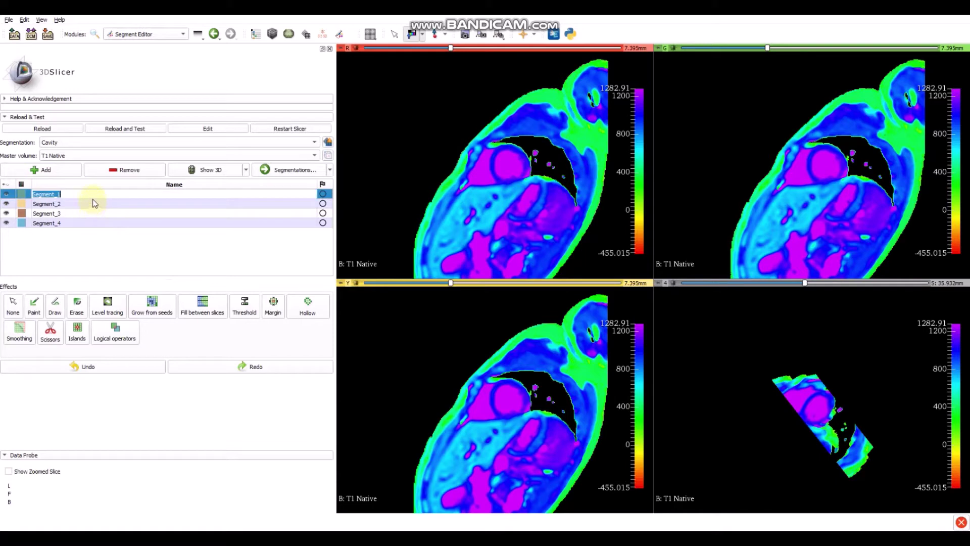
{"action": "left_click", "coordinate": [86, 241]}
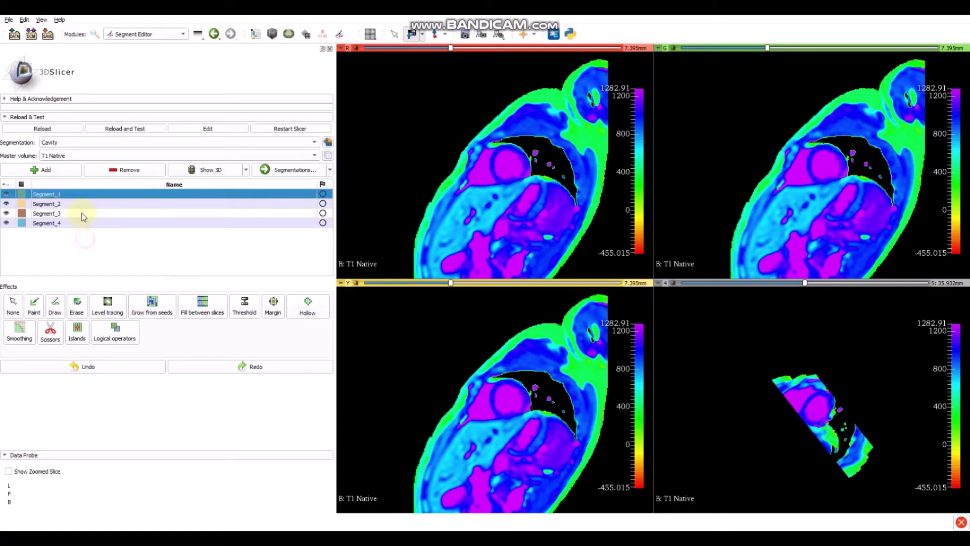
Remove the first three segments and rename the remaining one as Cavity
{"action": "left_click", "coordinate": [56, 308]}
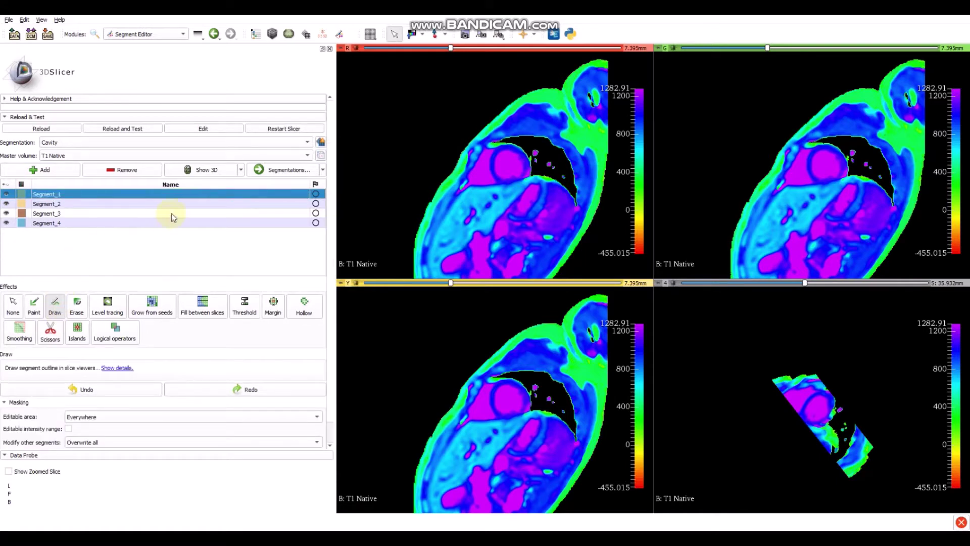
{"action": "left_click", "coordinate": [124, 174]}
{"action": "left_click", "coordinate": [124, 173]}
{"action": "left_click", "coordinate": [123, 174]}
{"action": "double_click", "coordinate": [63, 193]}
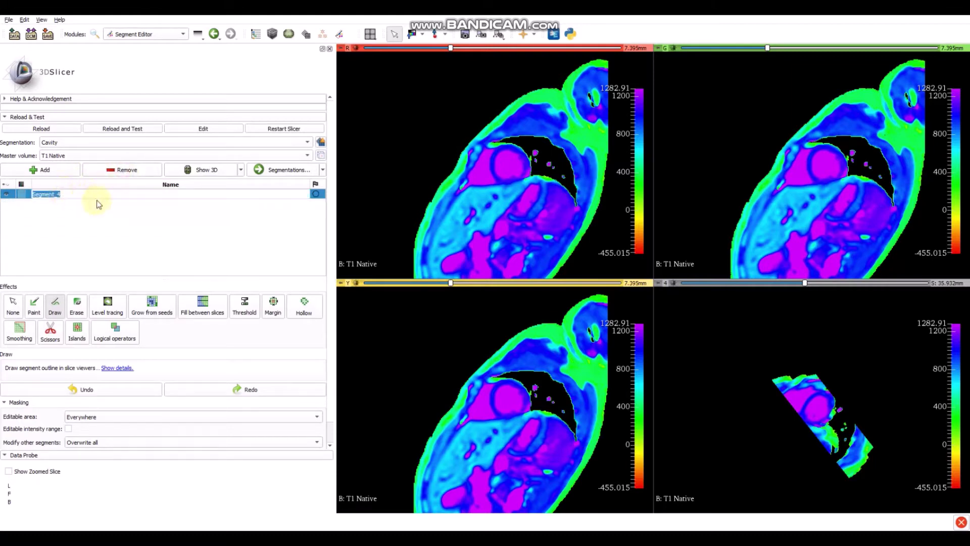
{"action": "type", "text": "Cavity"}
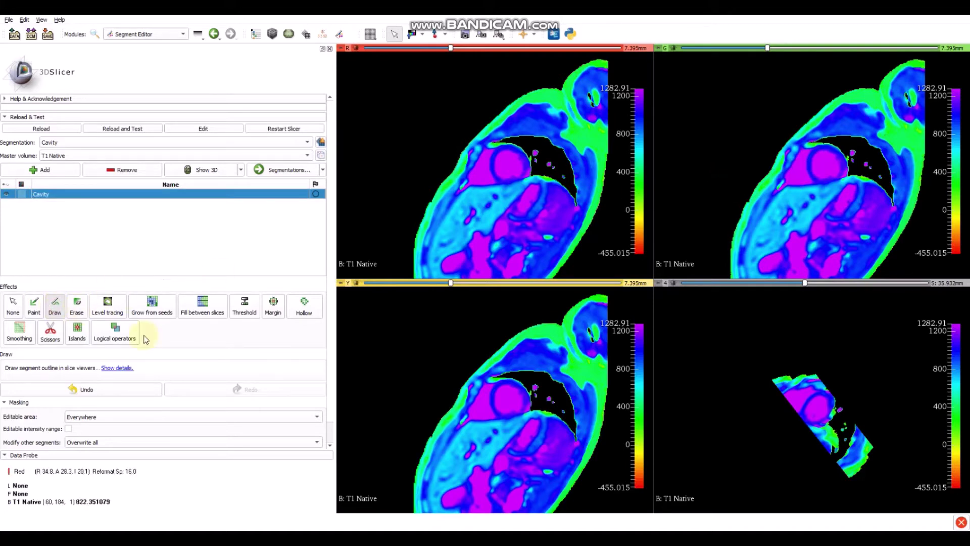
Draw a small closed Cavity region inside the round blood pool of the heart on the T1 Native map
{"action": "mouse_move", "coordinate": [823, 171]}
{"action": "right_mouse_down"}
{"action": "mouse_move", "coordinate": [817, 180]}
{"action": "mouse_move", "coordinate": [832, 183]}
{"action": "mouse_move", "coordinate": [819, 181]}
{"action": "mouse_move", "coordinate": [831, 174]}
{"action": "mouse_move", "coordinate": [819, 156]}
{"action": "mouse_move", "coordinate": [814, 164]}
{"action": "mouse_move", "coordinate": [814, 148]}
{"action": "mouse_move", "coordinate": [804, 173]}
{"action": "mouse_move", "coordinate": [821, 199]}
{"action": "mouse_move", "coordinate": [819, 164]}
{"action": "mouse_move", "coordinate": [833, 164]}
{"action": "mouse_move", "coordinate": [817, 163]}
{"action": "mouse_move", "coordinate": [821, 171]}
{"action": "right_mouse_up"}
{"action": "mouse_move", "coordinate": [821, 170]}
{"action": "left_mouse_down"}
{"action": "mouse_move", "coordinate": [816, 162]}
{"action": "mouse_move", "coordinate": [824, 164]}
{"action": "left_mouse_up"}
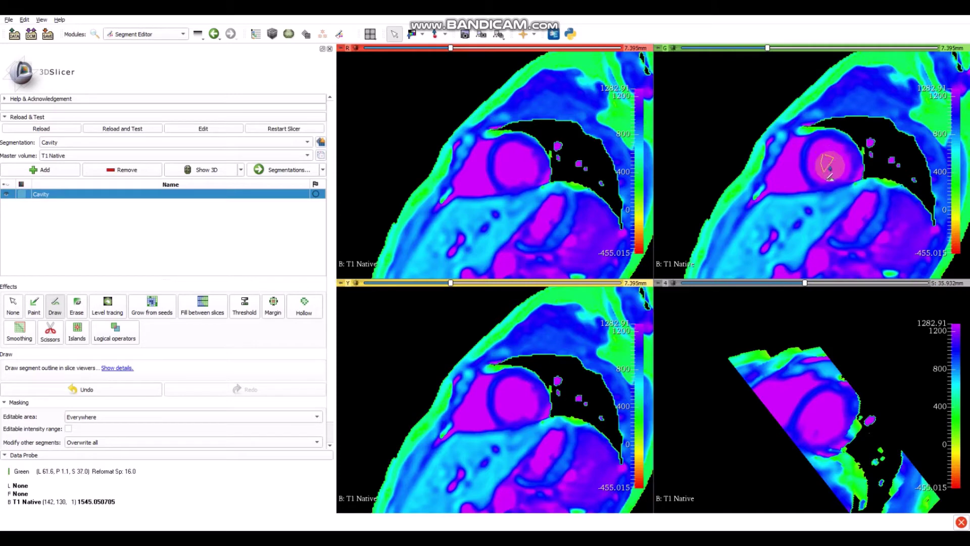
{"action": "right_click", "coordinate": [835, 195]}
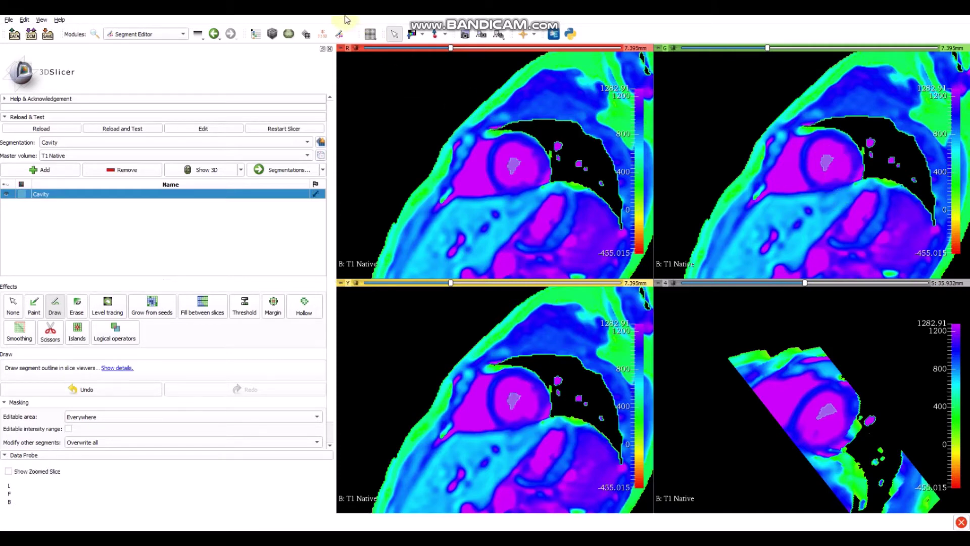
Return to the T1 & ECV Mapping module and refresh the slice views to show the reference and both T1 maps
{"action": "left_click", "coordinate": [198, 33]}
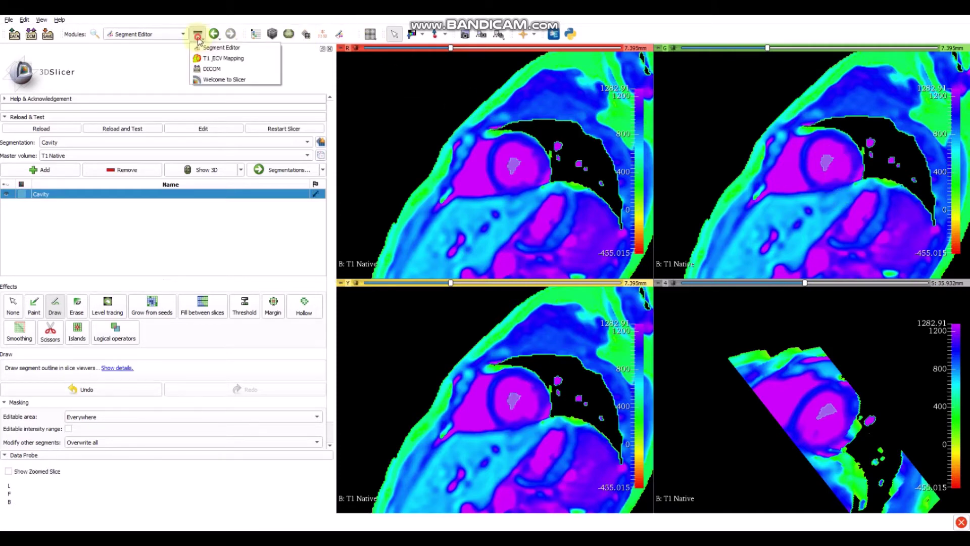
{"action": "left_click", "coordinate": [223, 59]}
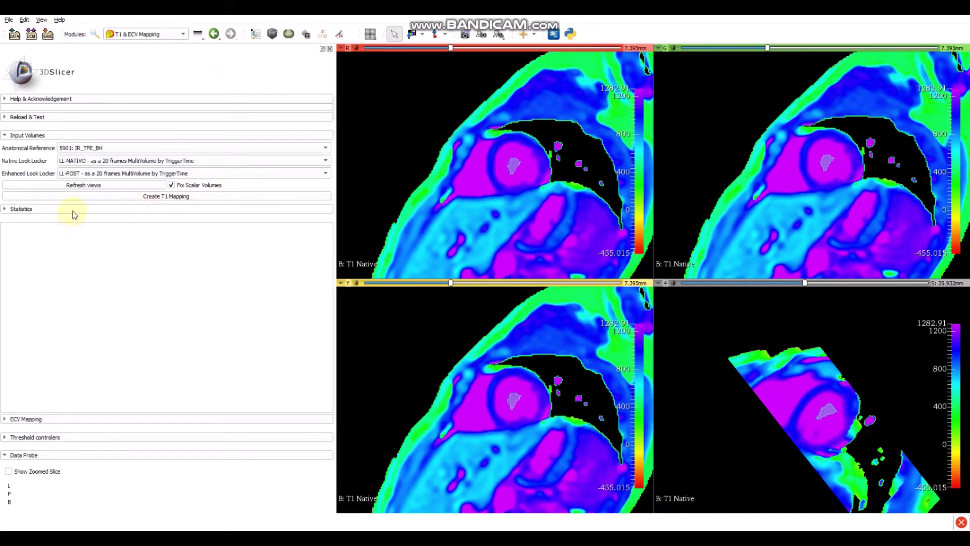
{"action": "left_click", "coordinate": [55, 210]}
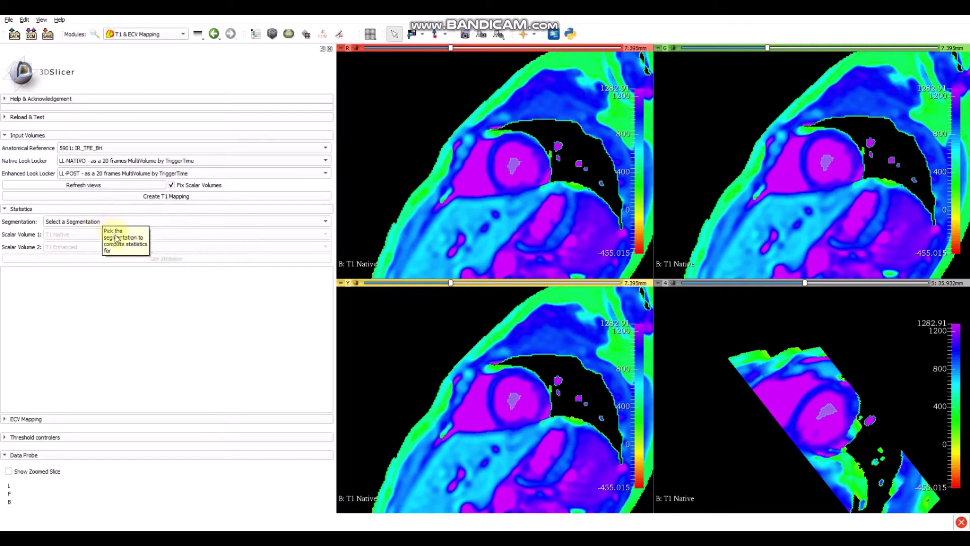
{"action": "left_click", "coordinate": [94, 186]}
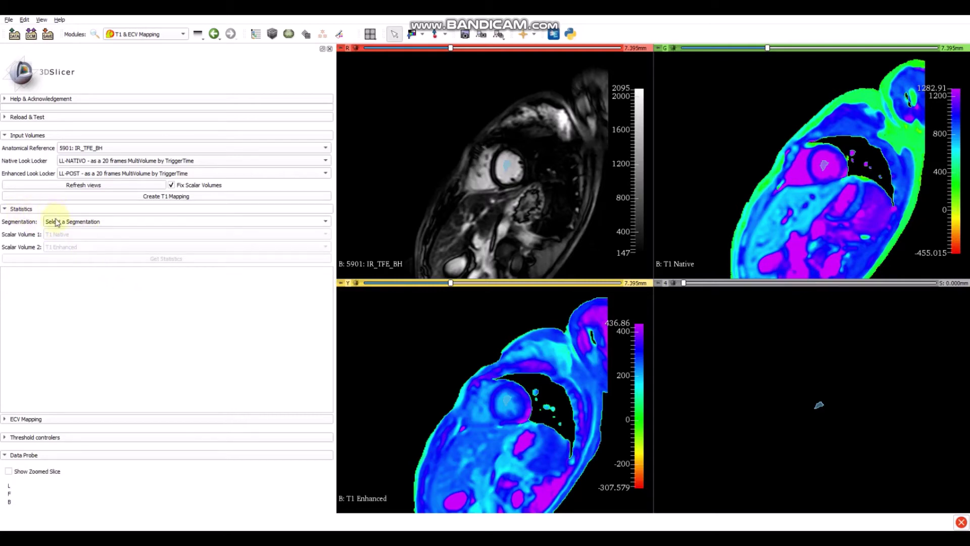
Compute the T1 Native and T1 Enhanced statistics for the Cavity segmentation
{"action": "left_click", "coordinate": [77, 222]}
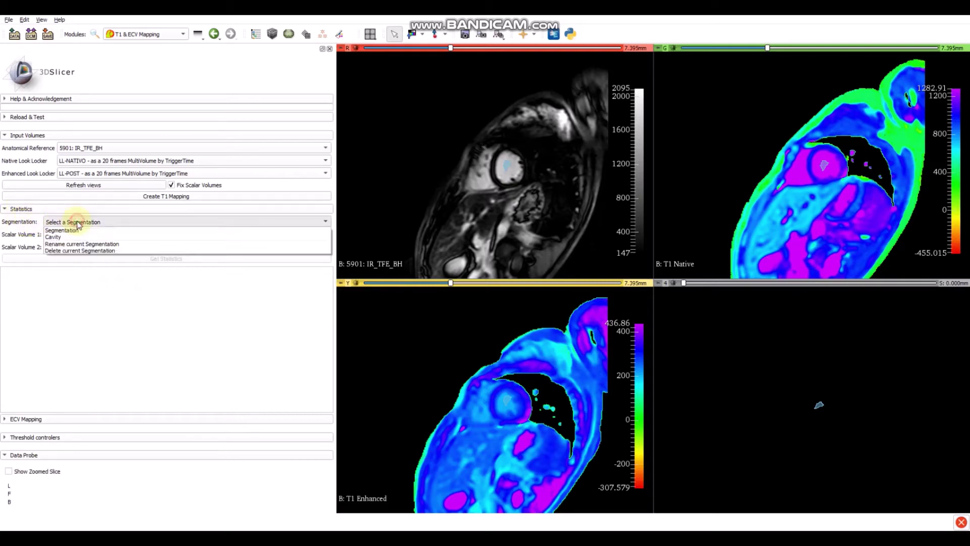
{"action": "left_click", "coordinate": [76, 236]}
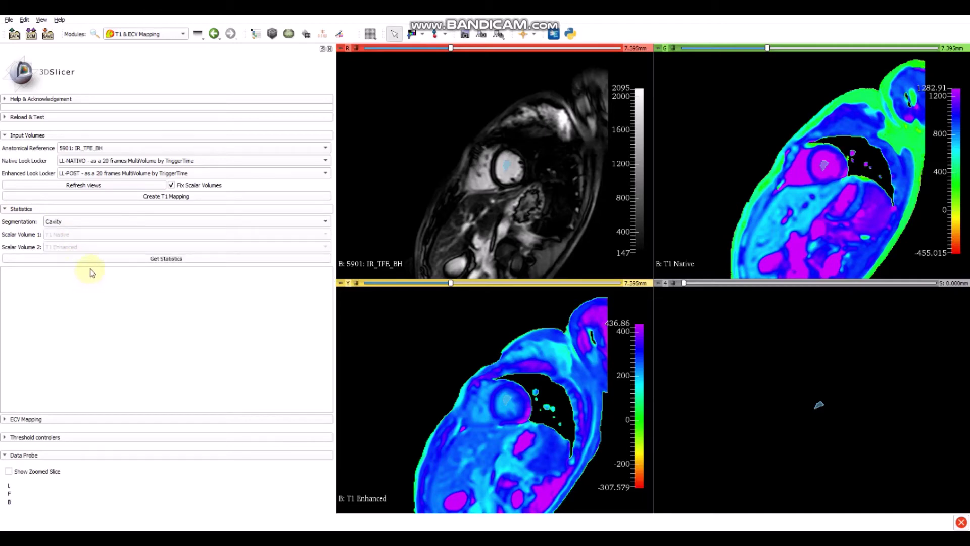
{"action": "left_click", "coordinate": [90, 257]}
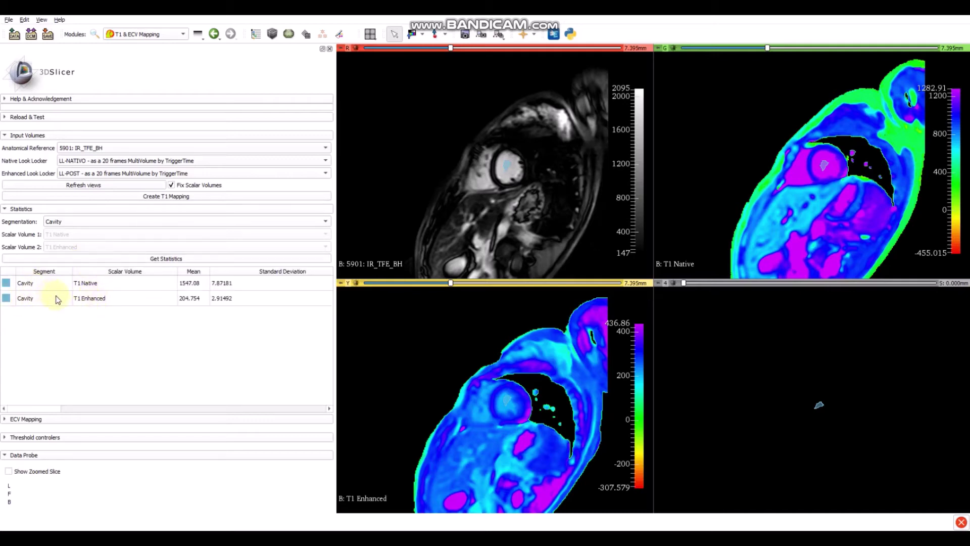
Set the haematocrit percentage to 43.00% and create the ECV map
{"action": "left_click", "coordinate": [25, 418]}
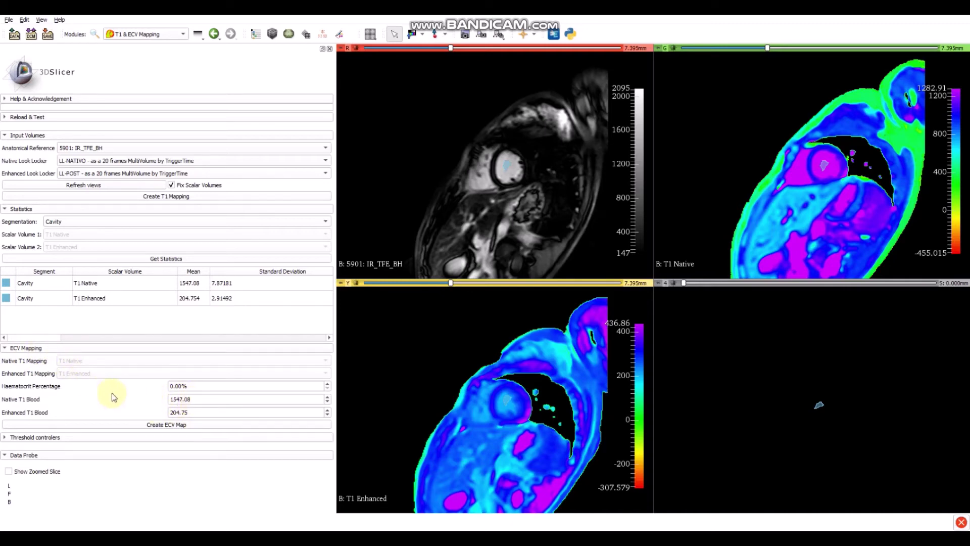
{"action": "left_click", "coordinate": [172, 387]}
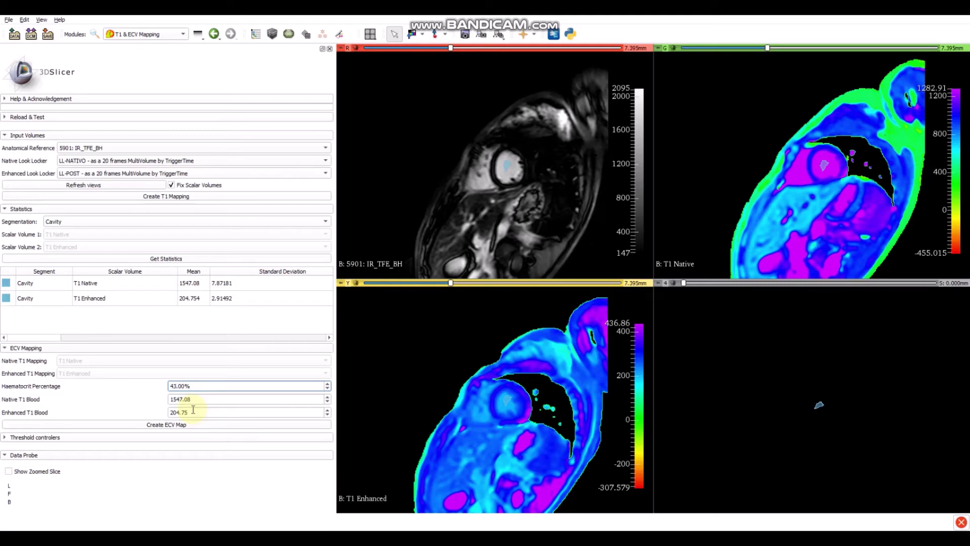
{"action": "left_click", "coordinate": [108, 399]}
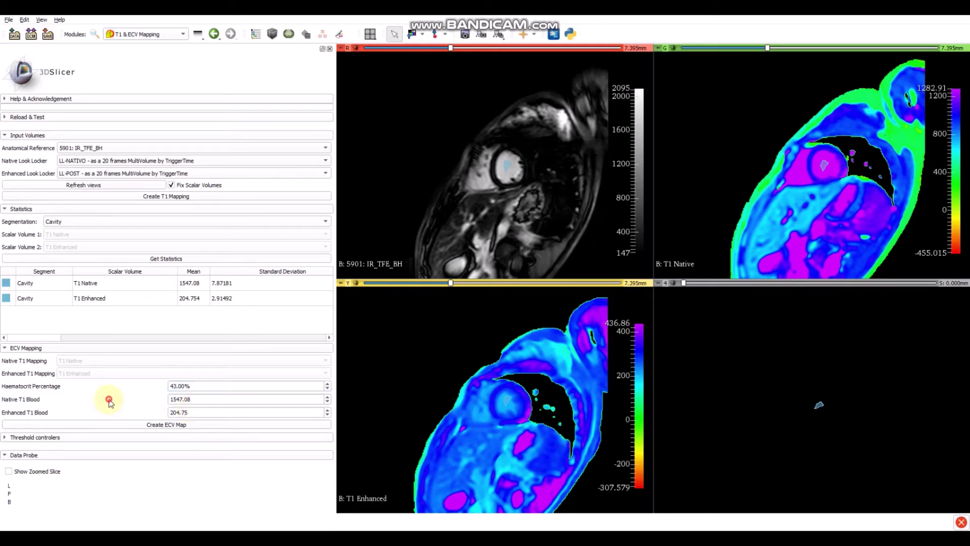
{"action": "left_click", "coordinate": [129, 425]}
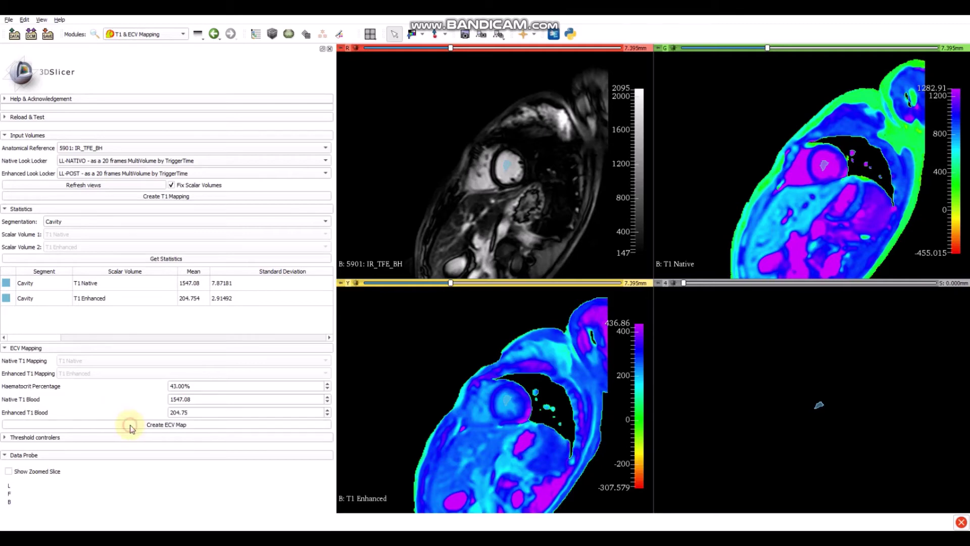
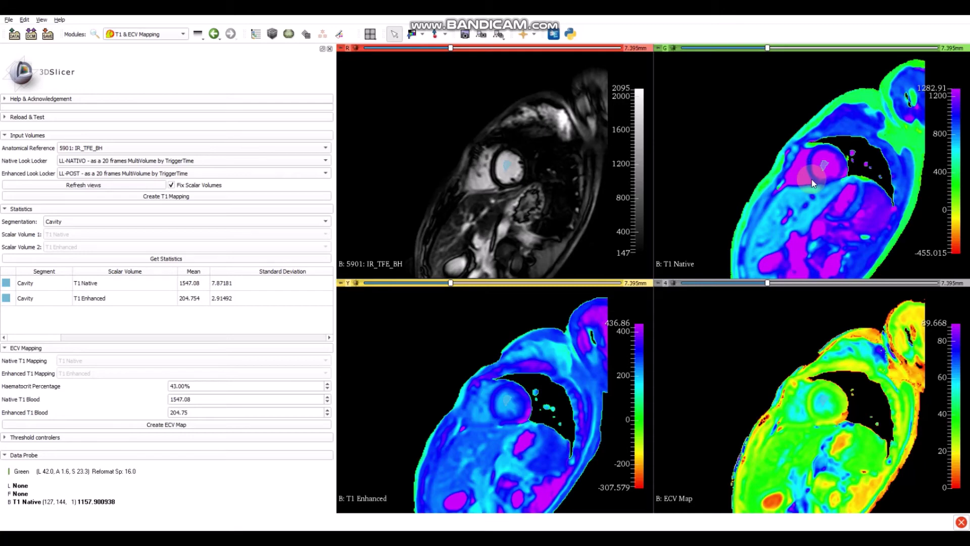
Create a new segmentation named ROI in the Segment Editor, with ECV Map as its master volume
{"action": "left_click", "coordinate": [339, 35]}
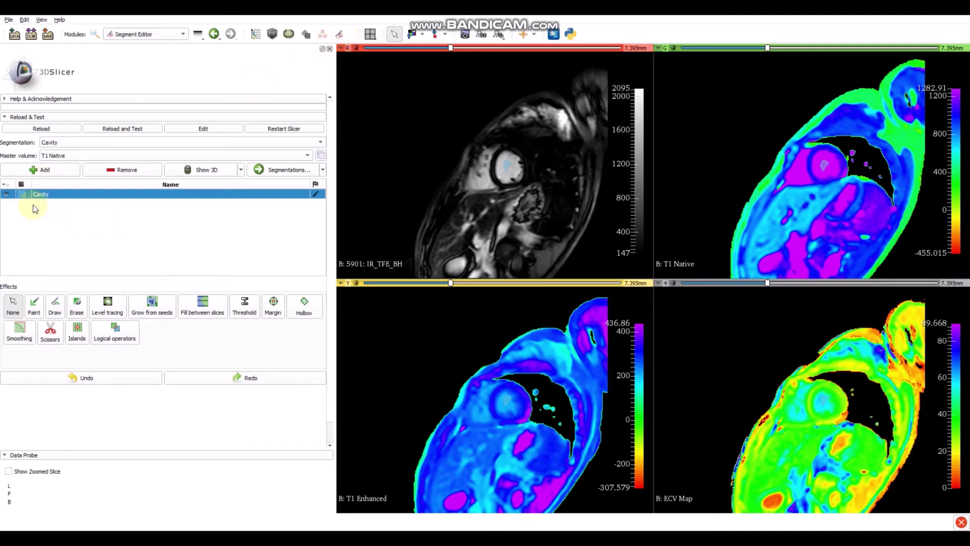
{"action": "left_click", "coordinate": [65, 143]}
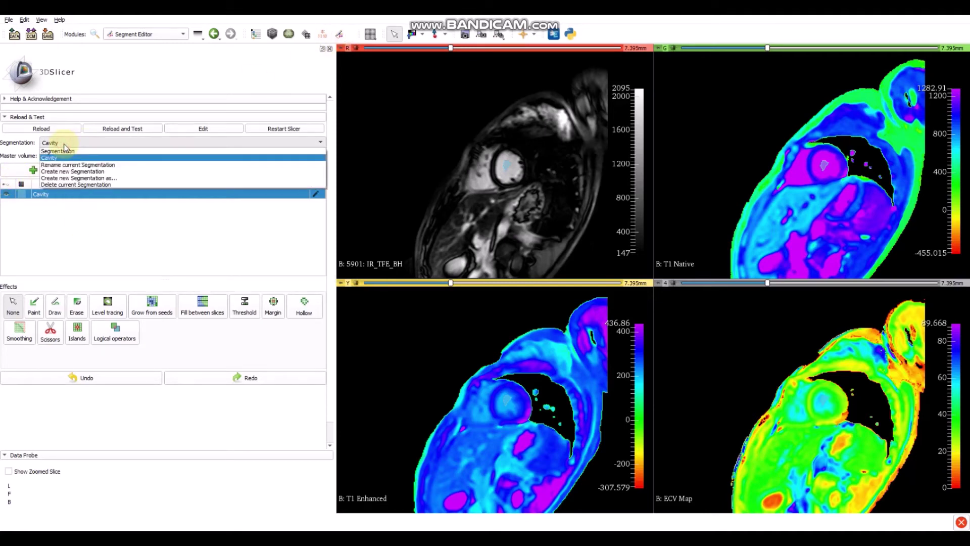
{"action": "left_click", "coordinate": [80, 179]}
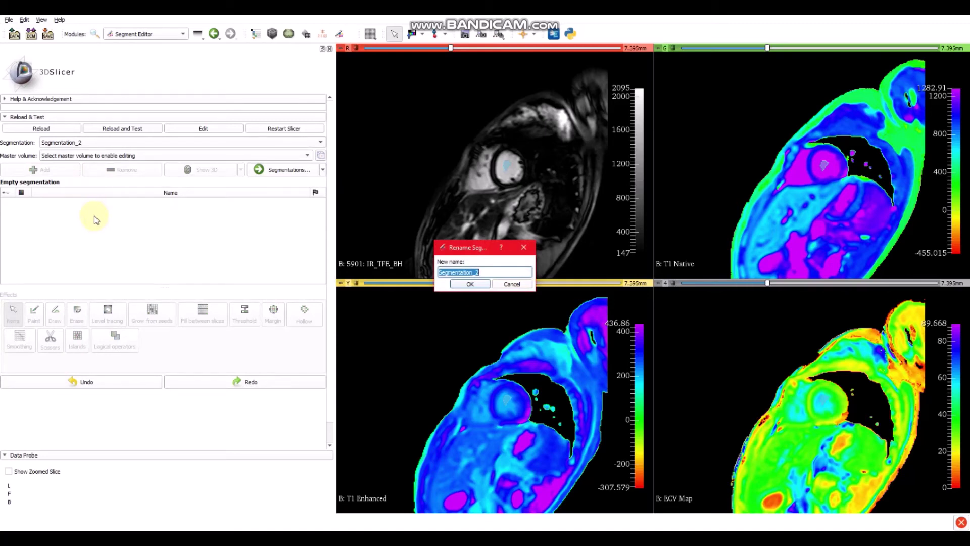
{"action": "type", "text": "ROI"}
{"action": "key", "text": "Return"}
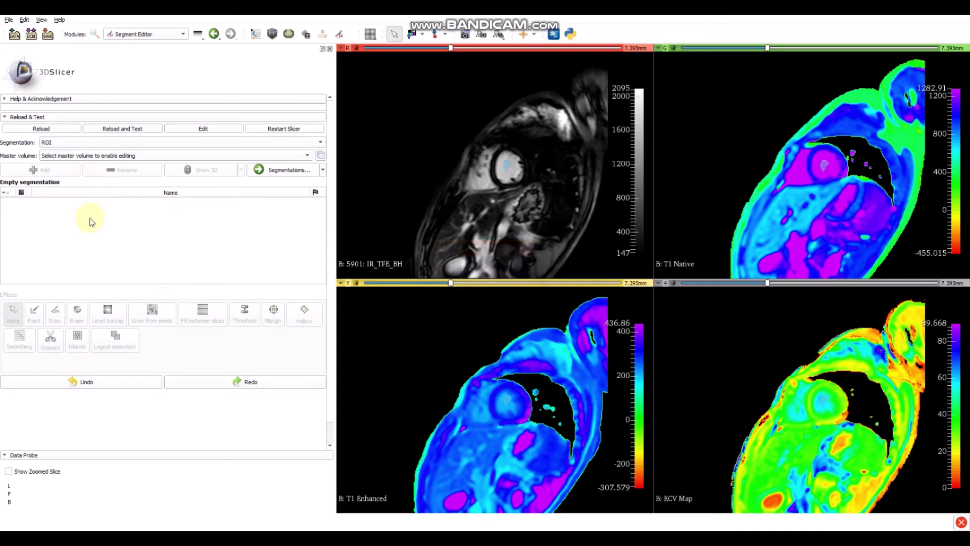
{"action": "left_click", "coordinate": [94, 157]}
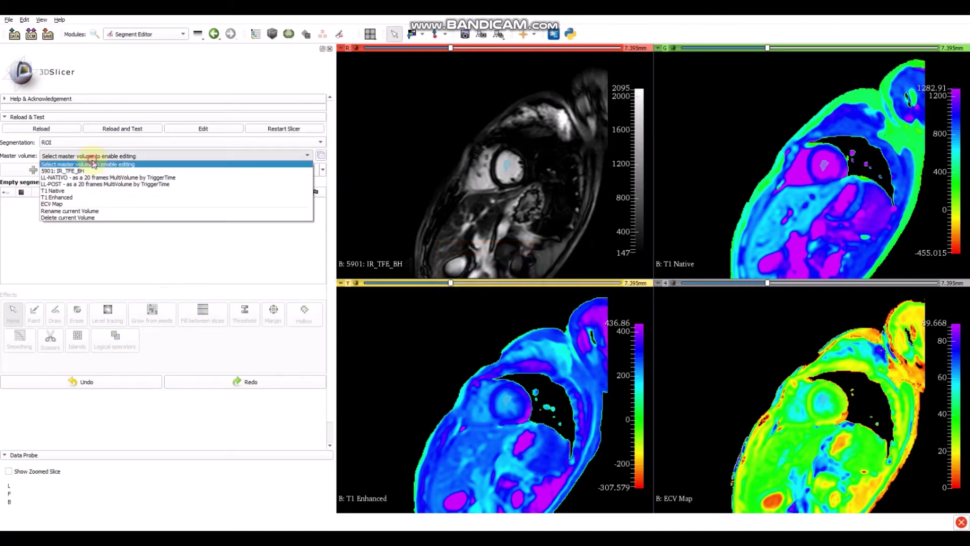
{"action": "left_click", "coordinate": [68, 204]}
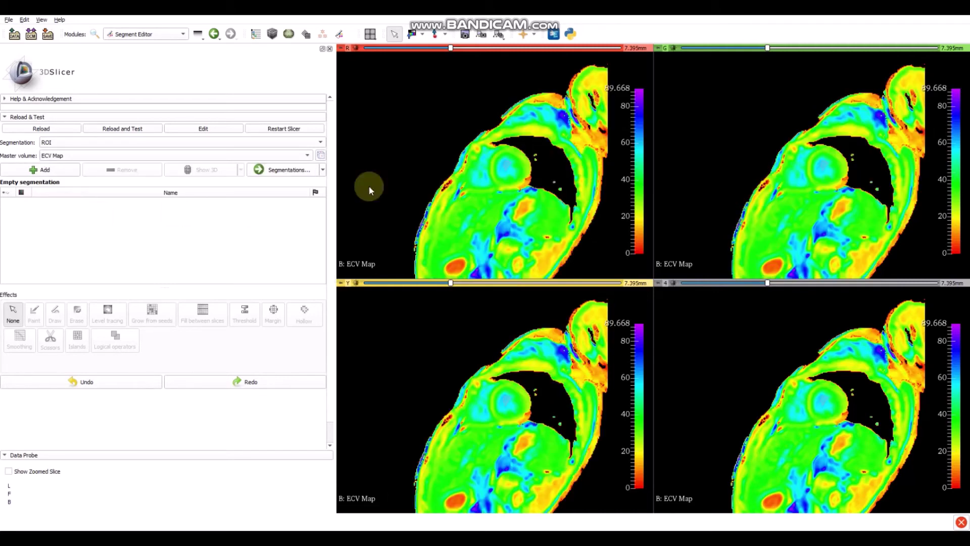
Adjust the window/level display range of the ECV Map to about -21 to 68
{"action": "left_click", "coordinate": [411, 34]}
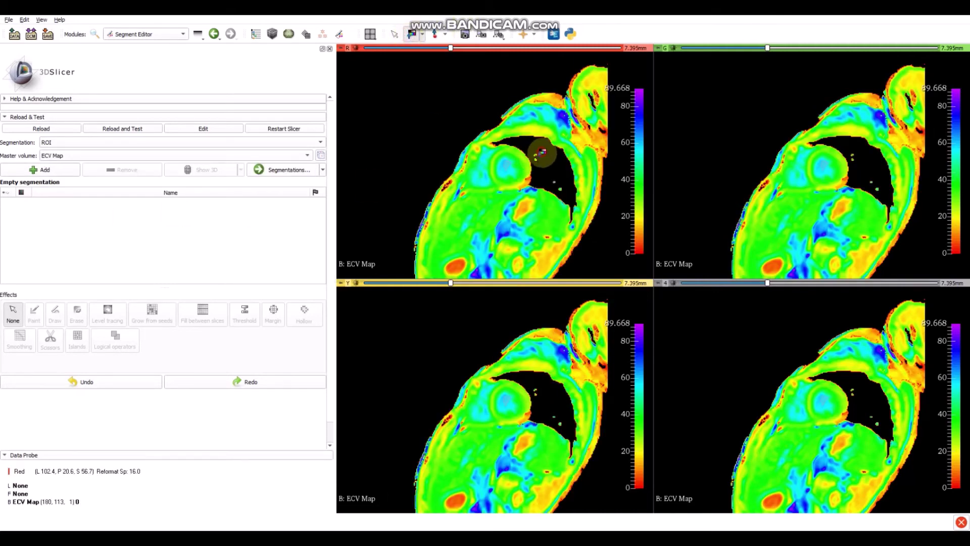
{"action": "left_click_drag", "start_coordinate": [542, 151], "coordinate": [542, 198]}
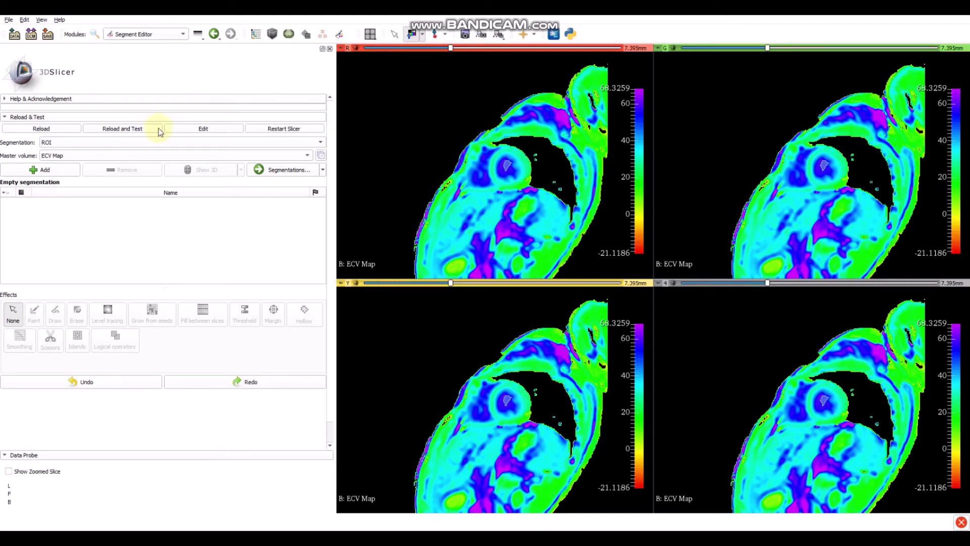
{"action": "left_click", "coordinate": [73, 159]}
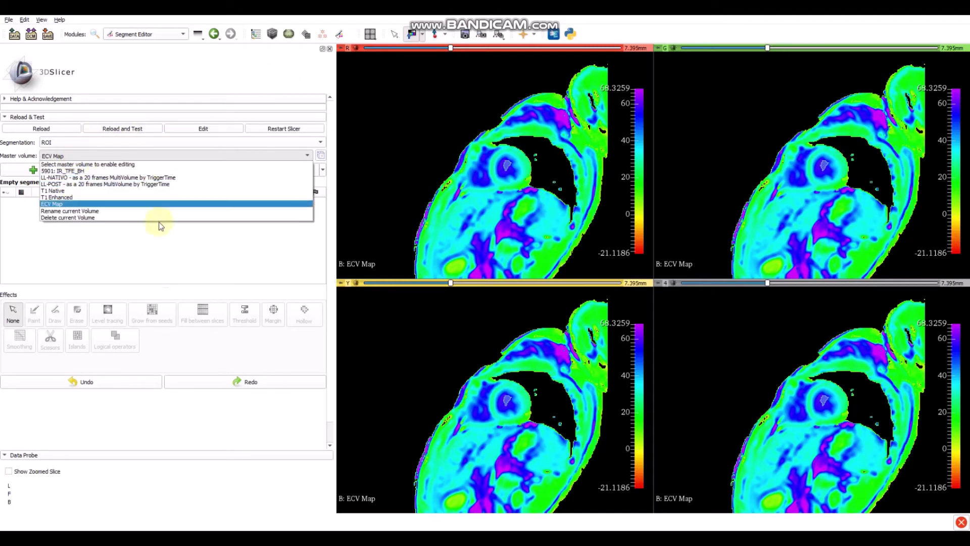
Keep ECV Map as the master volume and add four segments to the ROI segmentation
{"action": "left_click", "coordinate": [144, 280]}
{"action": "left_click", "coordinate": [46, 171]}
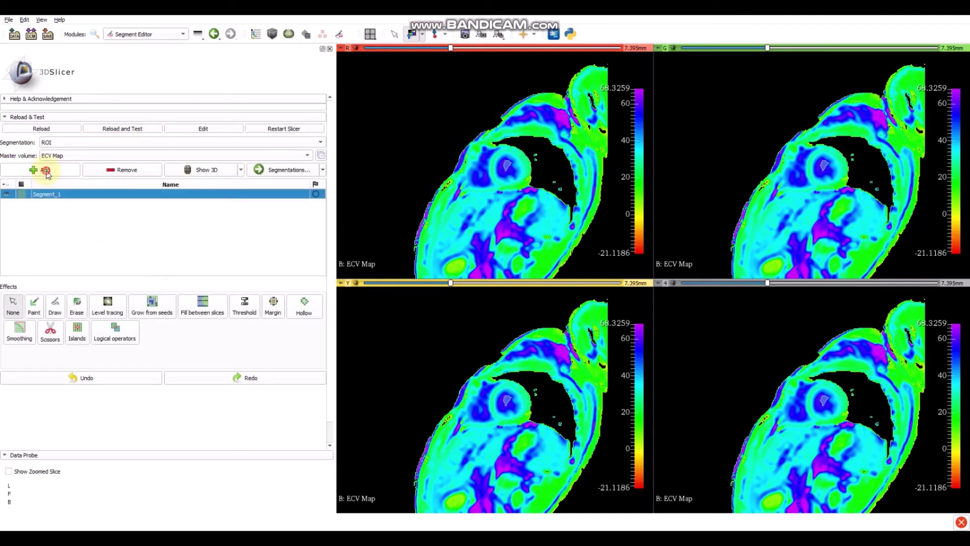
{"action": "left_click", "coordinate": [47, 173]}
{"action": "left_click", "coordinate": [50, 173]}
{"action": "left_click", "coordinate": [50, 174]}
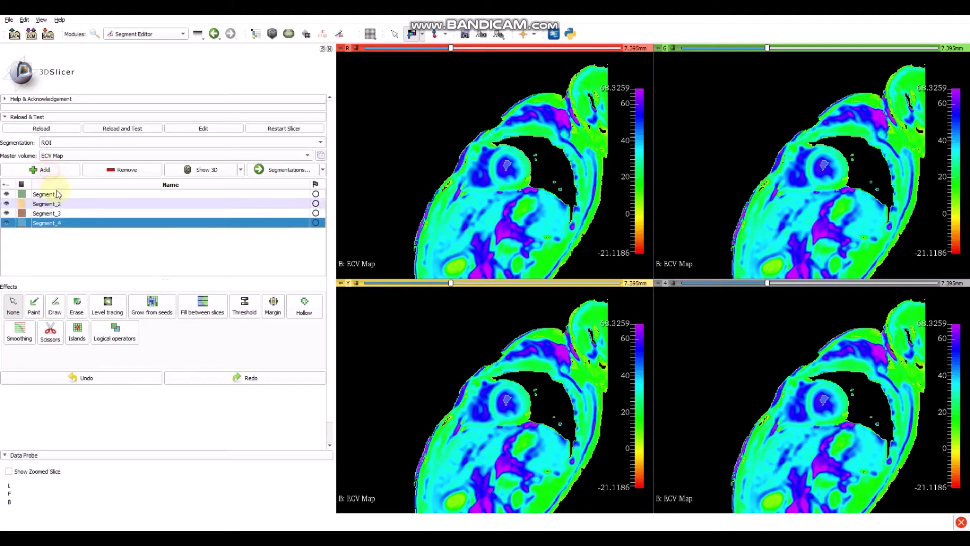
Remove Segment_1 and outline a thin arc for Segment_2 with Draw along the upper-left myocardial wall of the ECV Map
{"action": "left_click", "coordinate": [58, 195]}
{"action": "left_click", "coordinate": [55, 305]}
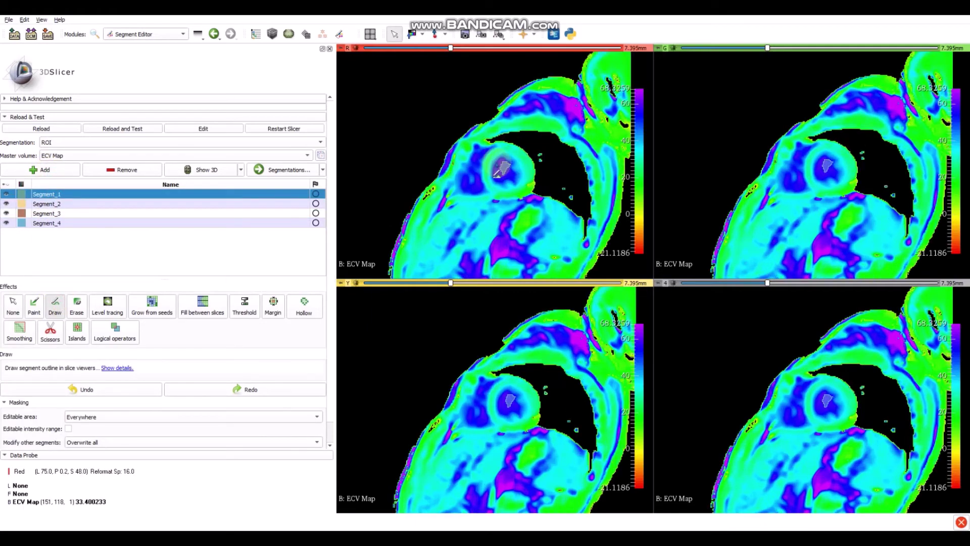
{"action": "scroll", "coordinate": [505, 159], "scroll_direction": "up", "scroll_amount": 3, "text": "ctrl"}
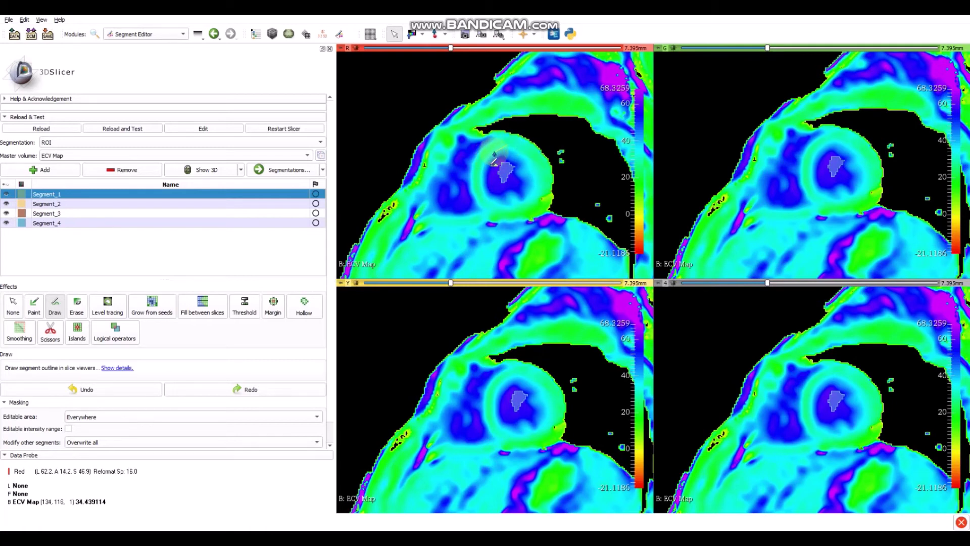
{"action": "left_click", "coordinate": [144, 169]}
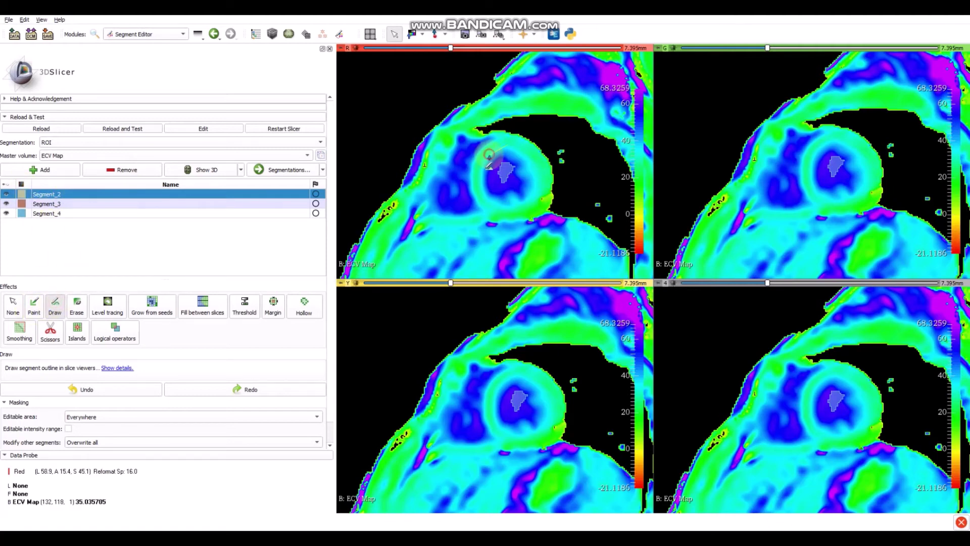
{"action": "mouse_move", "coordinate": [482, 158]}
{"action": "left_mouse_down"}
{"action": "mouse_move", "coordinate": [511, 143]}
{"action": "mouse_move", "coordinate": [507, 156]}
{"action": "mouse_move", "coordinate": [529, 148]}
{"action": "left_mouse_up"}
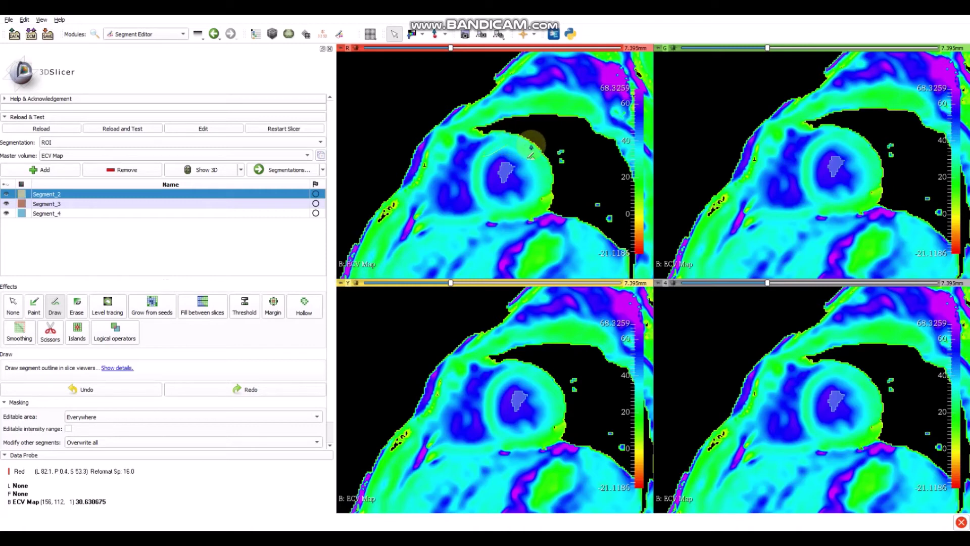
{"action": "mouse_move", "coordinate": [529, 148]}
{"action": "left_mouse_down"}
{"action": "mouse_move", "coordinate": [492, 160]}
{"action": "mouse_move", "coordinate": [475, 183]}
{"action": "mouse_move", "coordinate": [483, 152]}
{"action": "mouse_move", "coordinate": [514, 147]}
{"action": "left_mouse_up"}
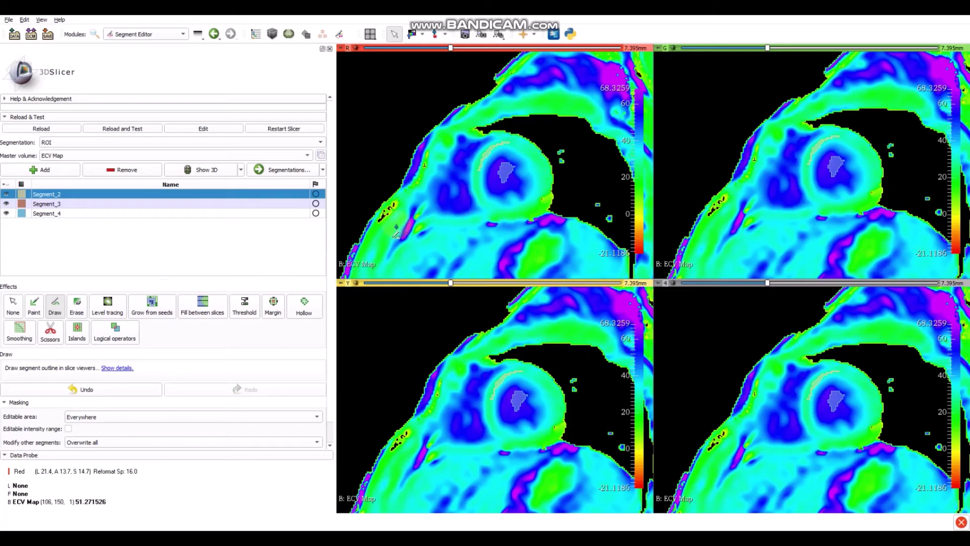
Draw Segment_3 as a thin arc along the lower-left myocardial wall, continuing from Segment_2's arc
{"action": "left_click", "coordinate": [79, 203]}
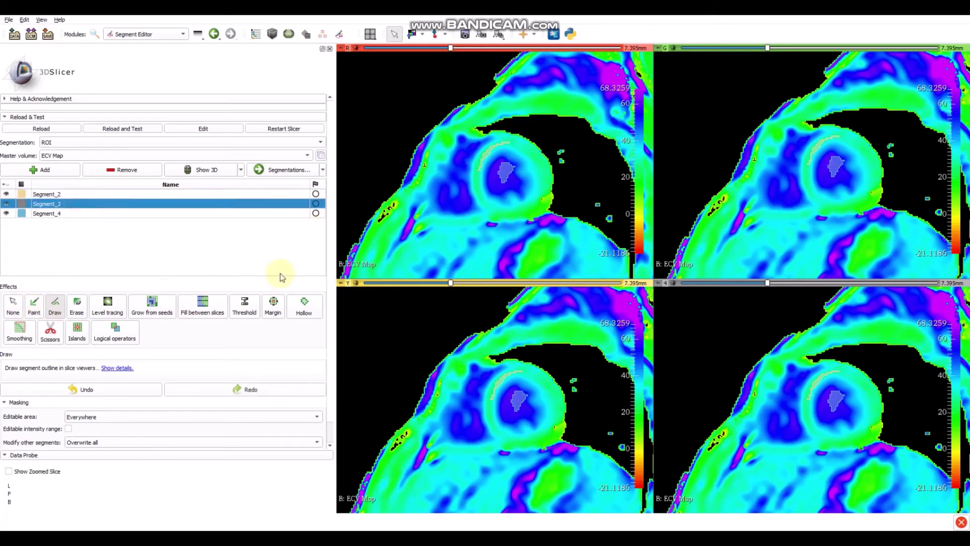
{"action": "mouse_move", "coordinate": [478, 175]}
{"action": "left_mouse_down"}
{"action": "mouse_move", "coordinate": [482, 207]}
{"action": "mouse_move", "coordinate": [494, 211]}
{"action": "mouse_move", "coordinate": [478, 195]}
{"action": "left_mouse_up"}
{"action": "right_click", "coordinate": [480, 196]}
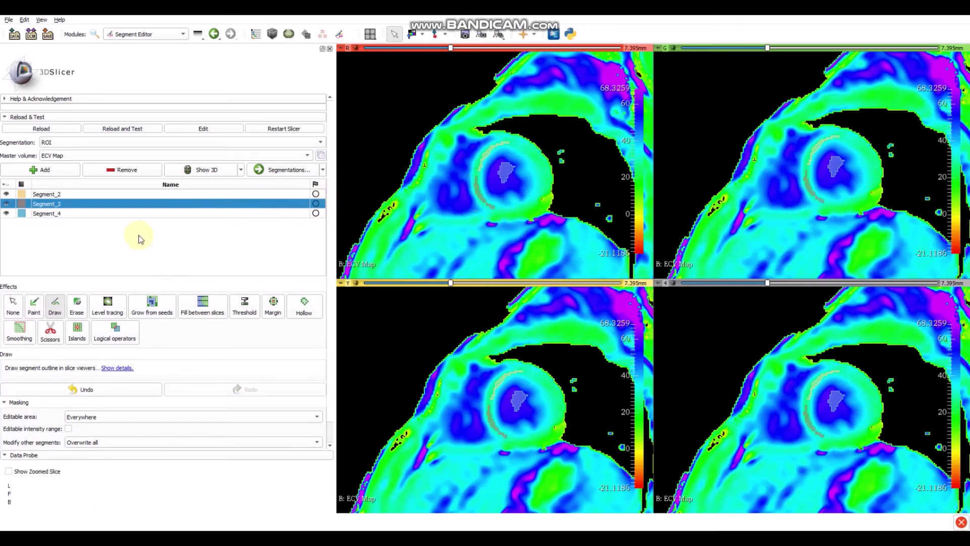
Draw Segment_4 as a thin arc along the right side of the myocardial wall
{"action": "left_click", "coordinate": [60, 214]}
{"action": "left_click", "coordinate": [55, 302]}
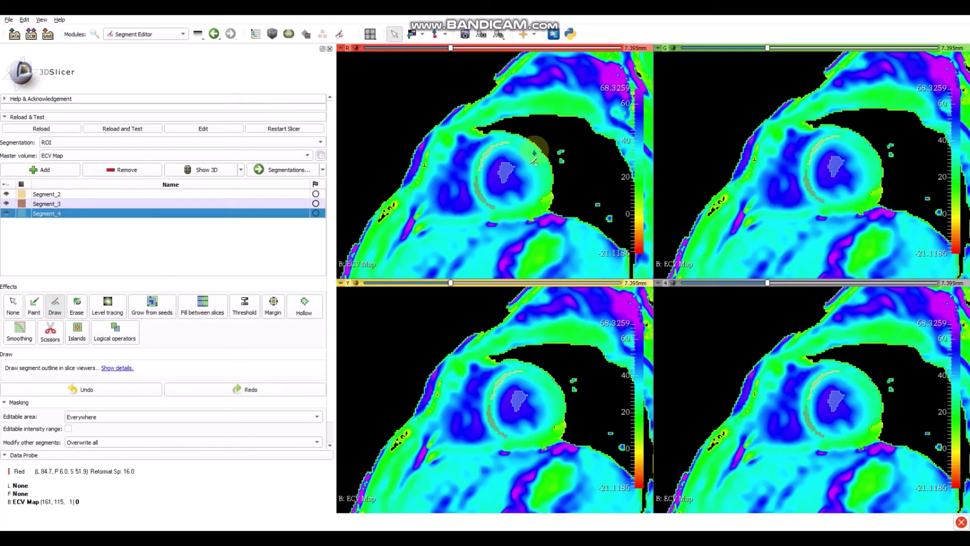
{"action": "mouse_move", "coordinate": [526, 161]}
{"action": "left_mouse_down"}
{"action": "mouse_move", "coordinate": [544, 199]}
{"action": "mouse_move", "coordinate": [554, 175]}
{"action": "mouse_move", "coordinate": [531, 163]}
{"action": "left_mouse_up"}
{"action": "right_click", "coordinate": [530, 159]}
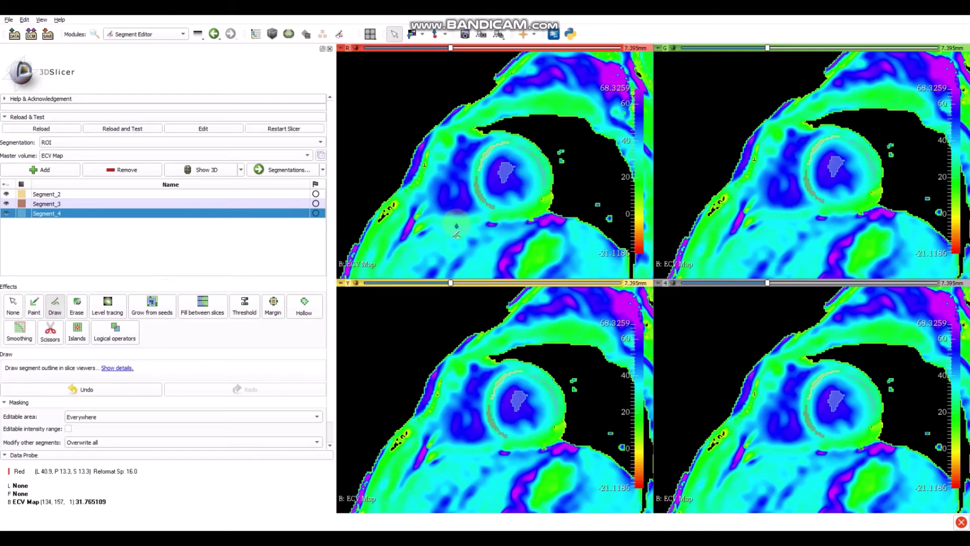
Add another segment to ROI and draw it as a thin arc along the lower myocardial wall
{"action": "left_click", "coordinate": [69, 165]}
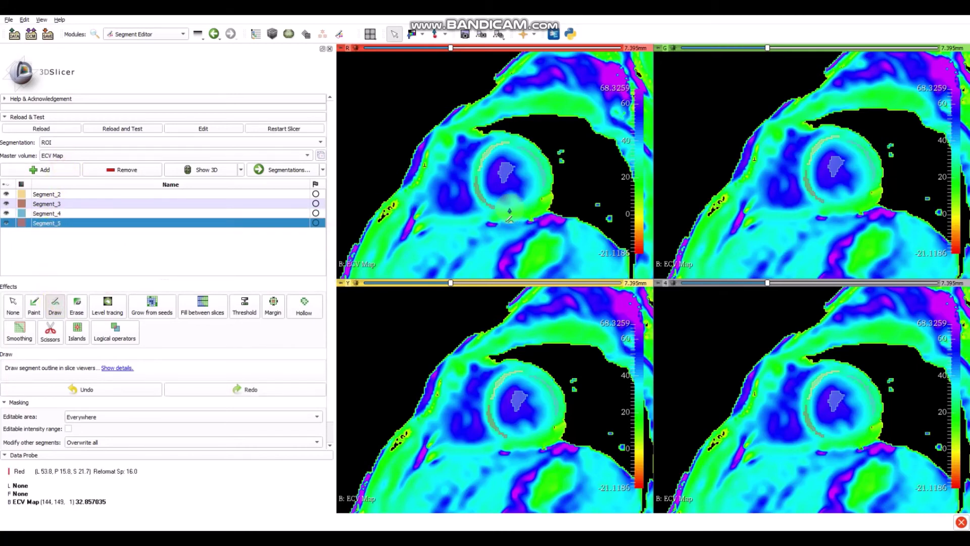
{"action": "mouse_move", "coordinate": [506, 221]}
{"action": "left_mouse_down"}
{"action": "mouse_move", "coordinate": [543, 193]}
{"action": "mouse_move", "coordinate": [507, 219]}
{"action": "left_mouse_up"}
{"action": "right_click", "coordinate": [508, 219]}
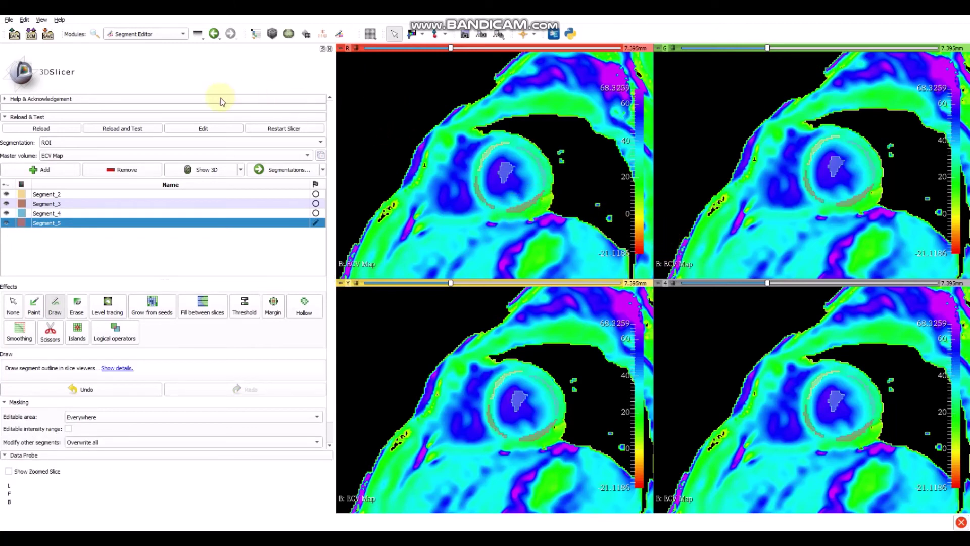
Return to the T1 & ECV Mapping module and refresh the slice views to show the reference, T1 and ECV maps
{"action": "left_click", "coordinate": [216, 37]}
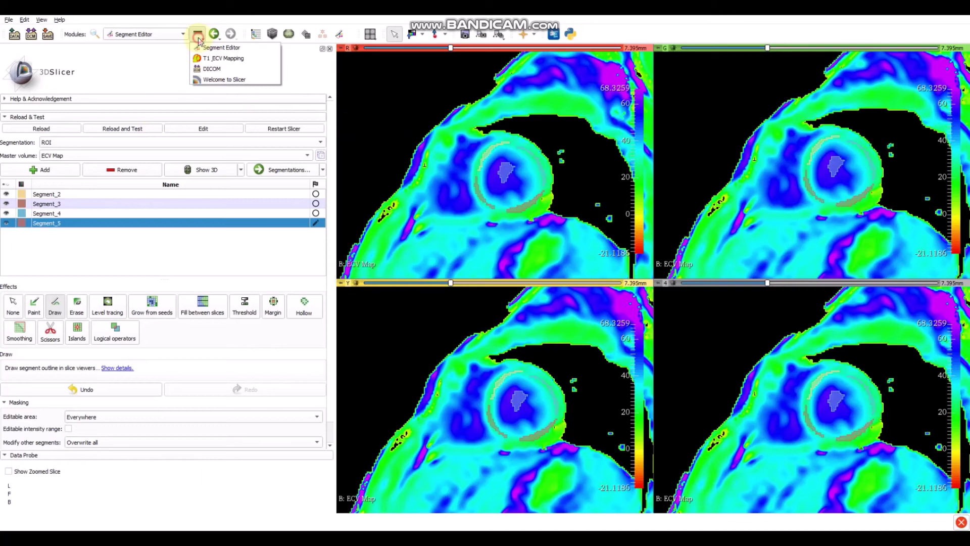
{"action": "left_click", "coordinate": [211, 61]}
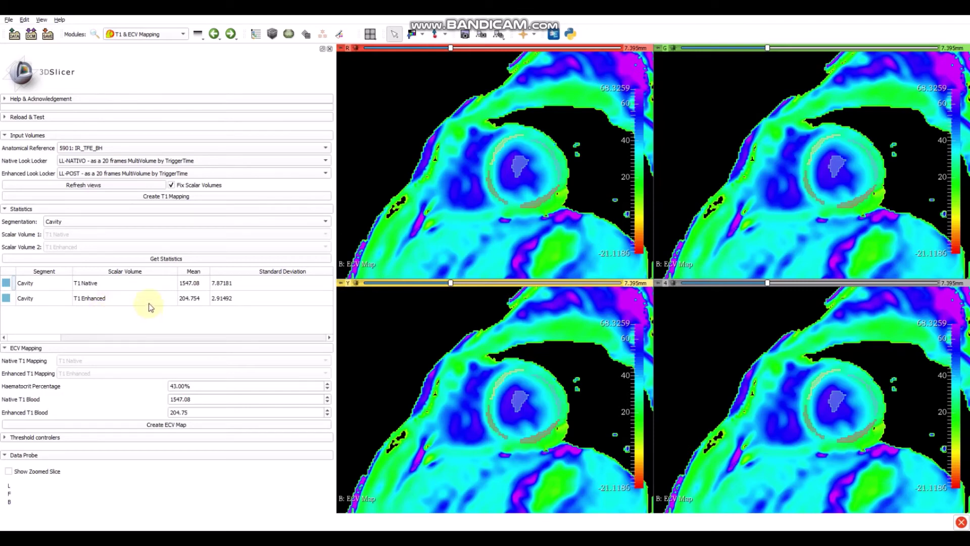
{"action": "left_click", "coordinate": [101, 185]}
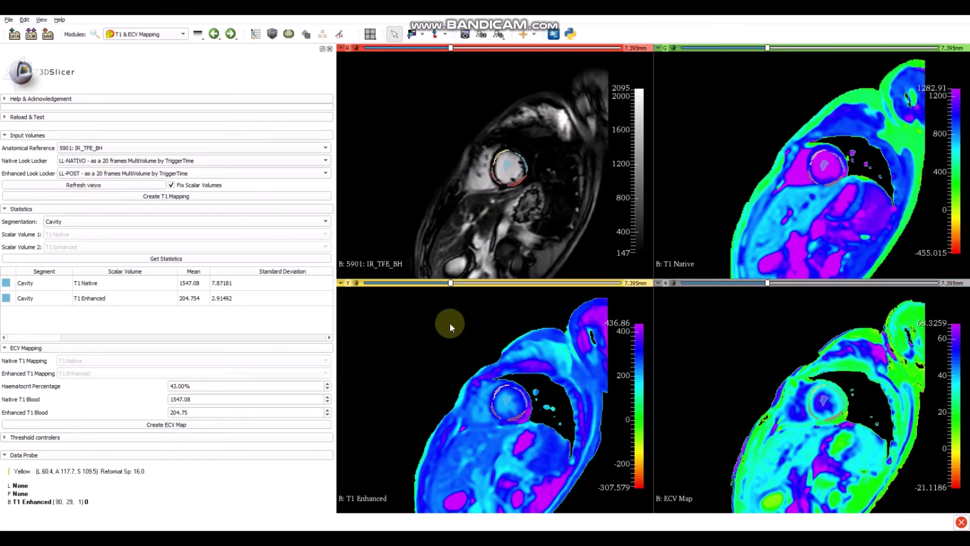
Unfix the scalar volumes and compute statistics for the ROI segmentation with ECV Map as Scalar Volume 1
{"action": "left_click", "coordinate": [172, 186]}
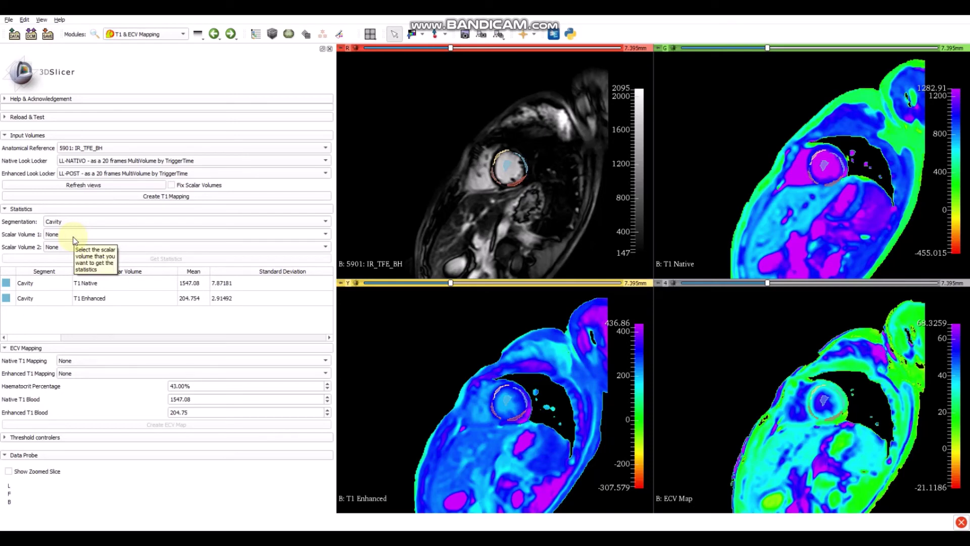
{"action": "left_click", "coordinate": [67, 222]}
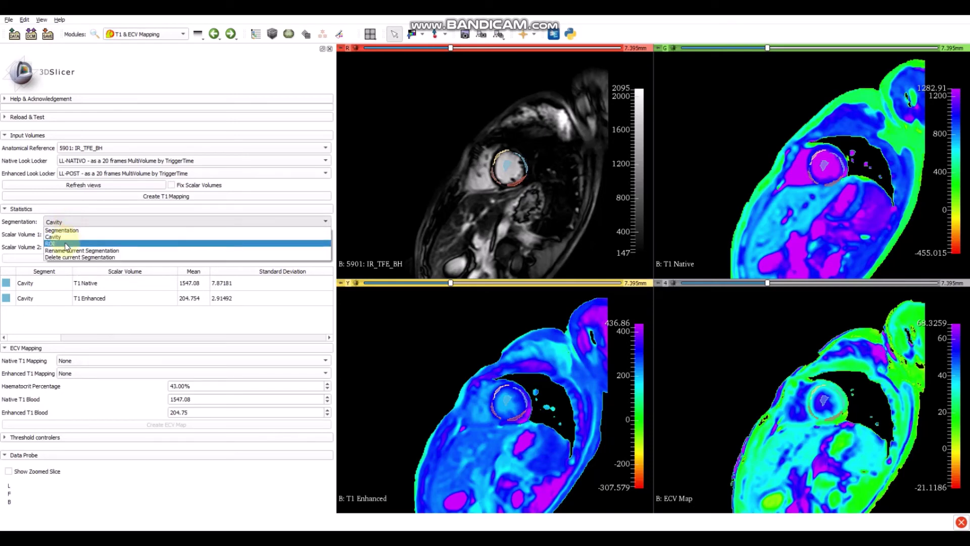
{"action": "left_click", "coordinate": [66, 243]}
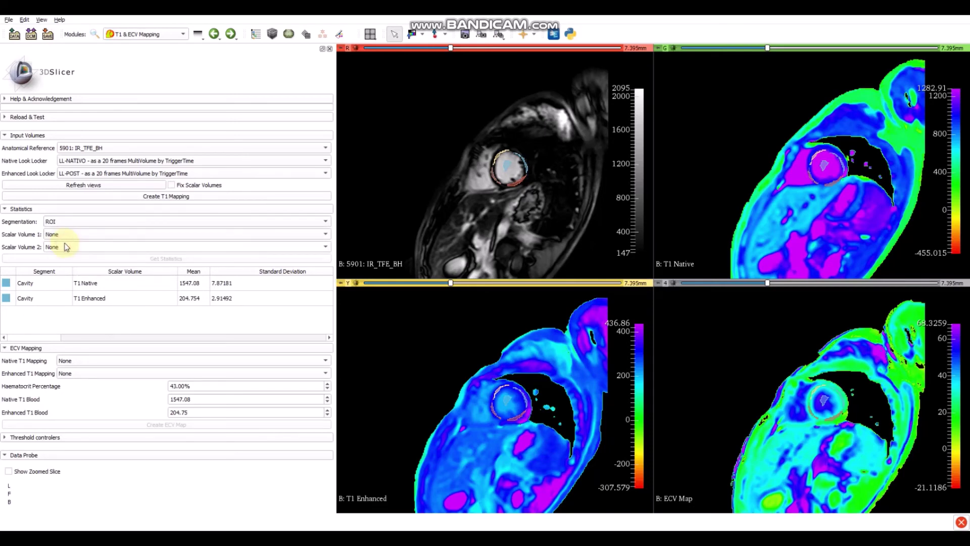
{"action": "left_click", "coordinate": [72, 234]}
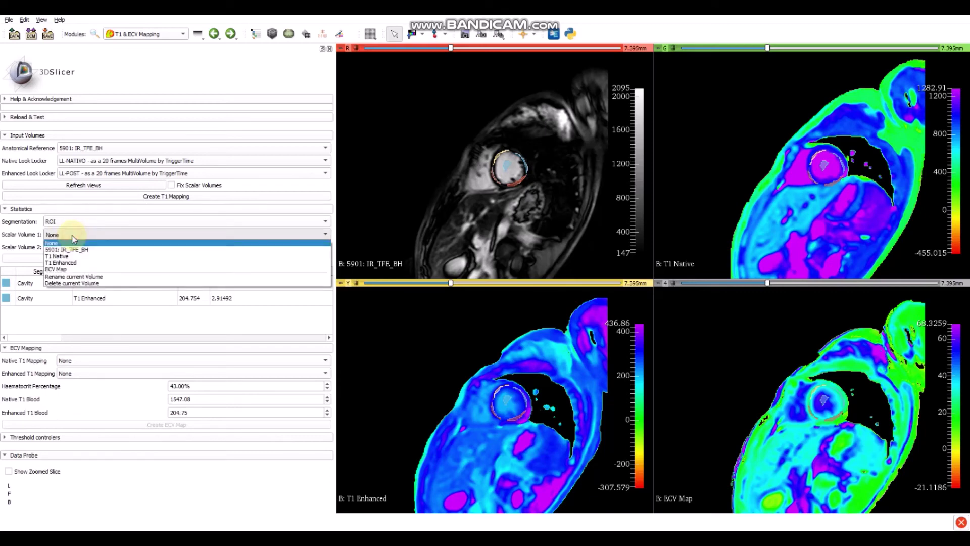
{"action": "left_click", "coordinate": [71, 269]}
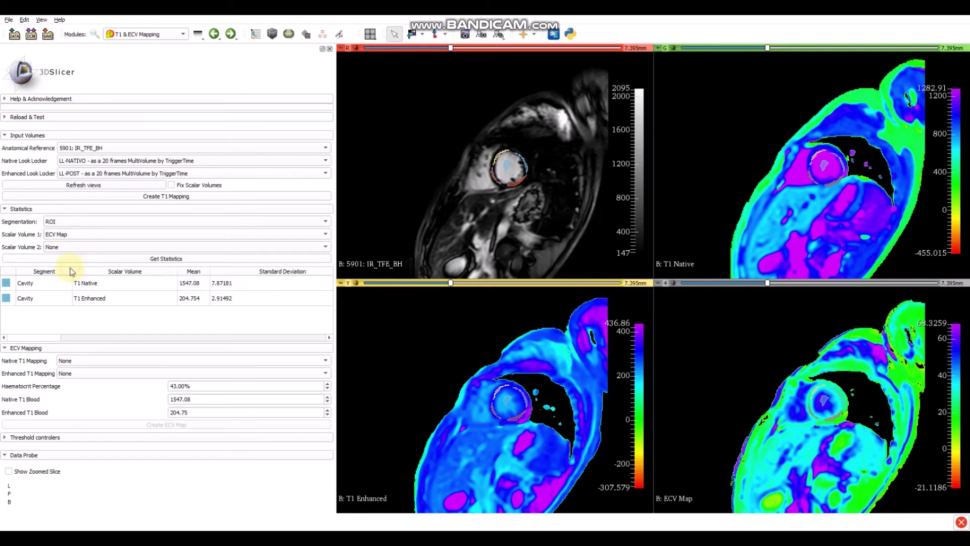
{"action": "left_click", "coordinate": [137, 260]}
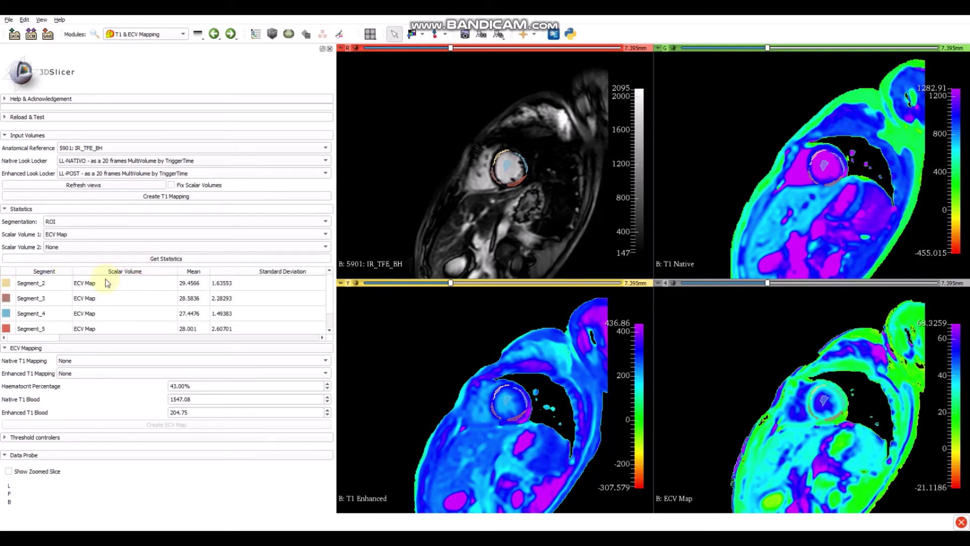
Examine the ECV Map statistics of the ROI segments across the table, with the ECV Mapping section collapsed
{"action": "left_click", "coordinate": [63, 348]}
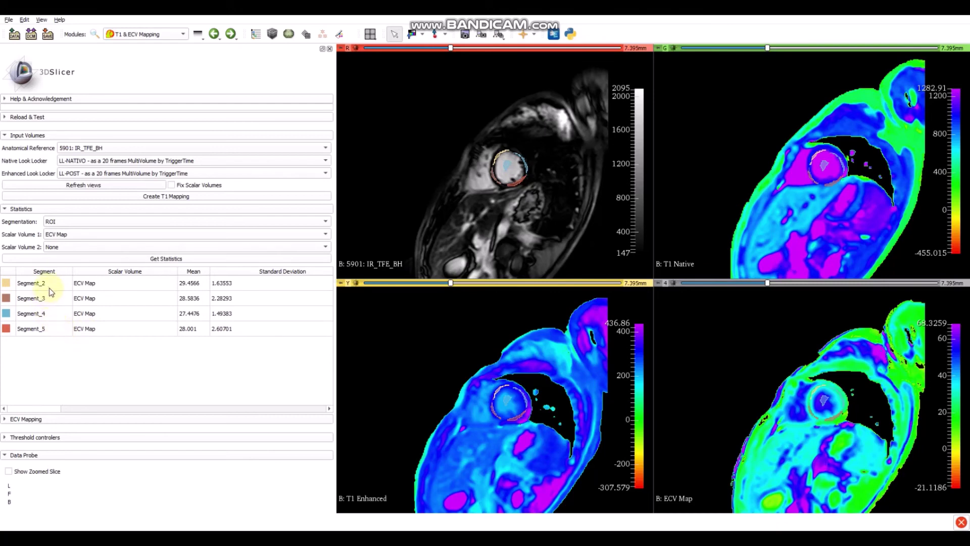
{"action": "left_click", "coordinate": [101, 284]}
{"action": "left_click", "coordinate": [108, 300]}
{"action": "left_click", "coordinate": [157, 282]}
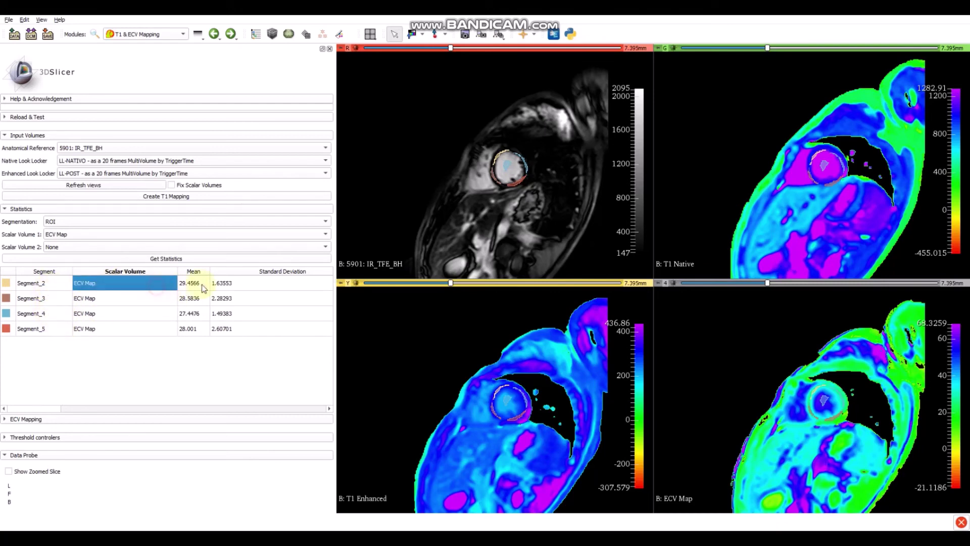
{"action": "left_click", "coordinate": [192, 284]}
{"action": "left_click", "coordinate": [190, 299]}
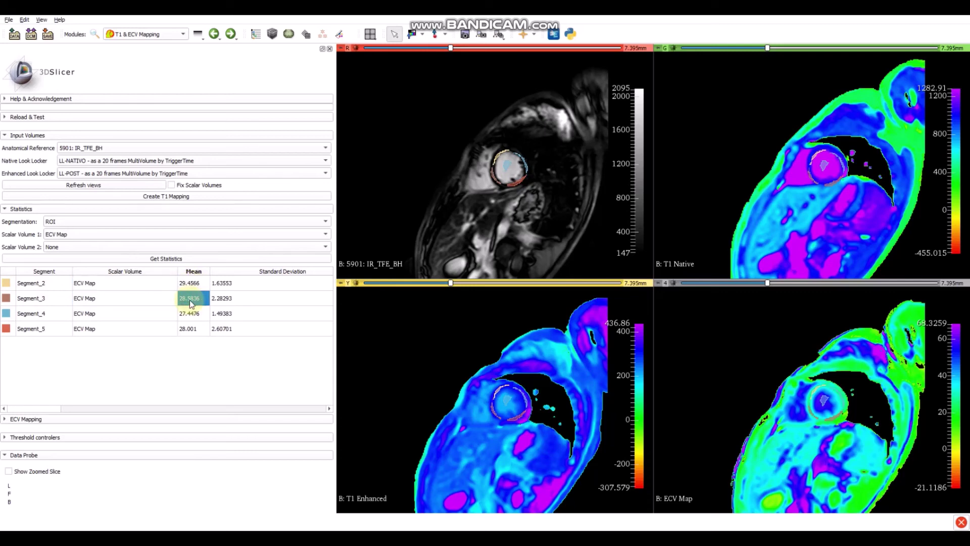
{"action": "left_click", "coordinate": [47, 284]}
{"action": "left_click", "coordinate": [182, 288]}
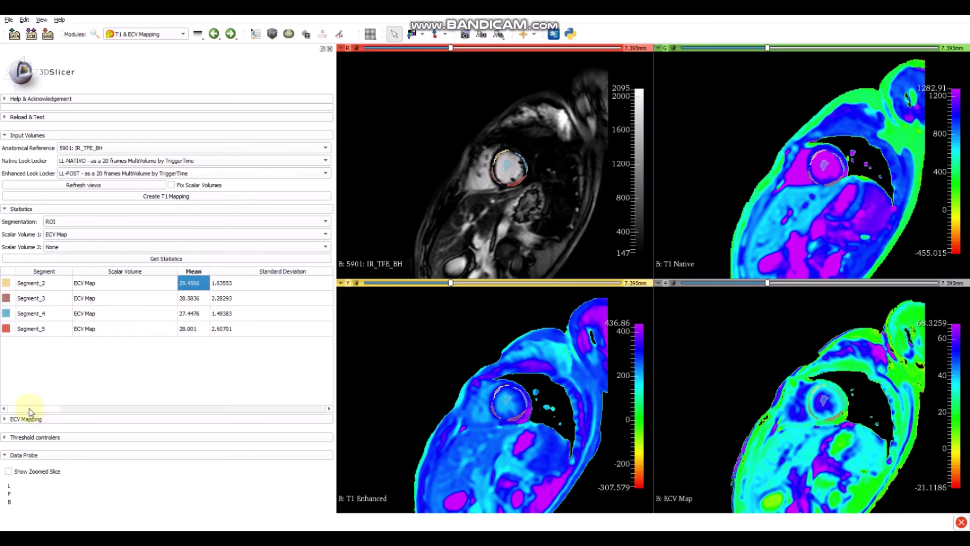
{"action": "left_click_drag", "start_coordinate": [57, 410], "coordinate": [169, 425]}
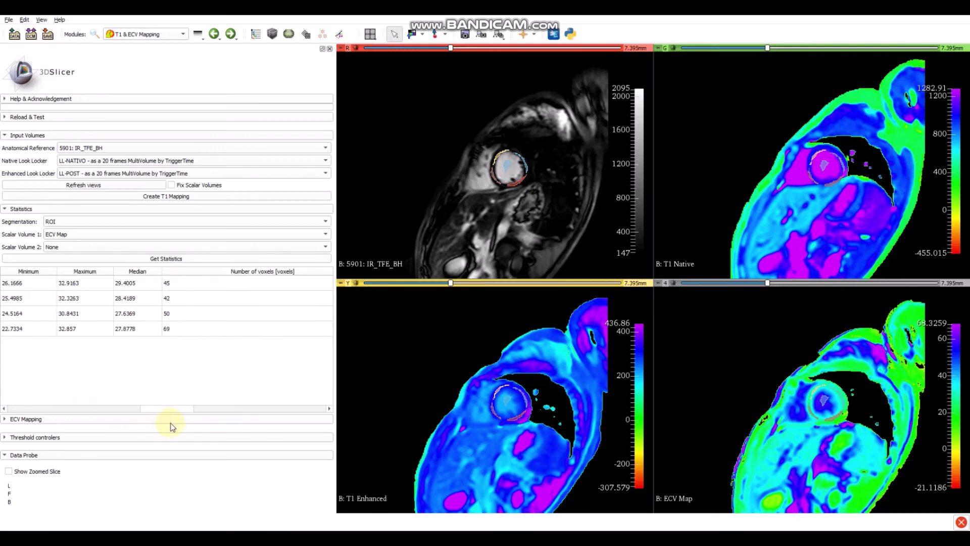
{"action": "left_click_drag", "start_coordinate": [180, 410], "coordinate": [50, 407]}
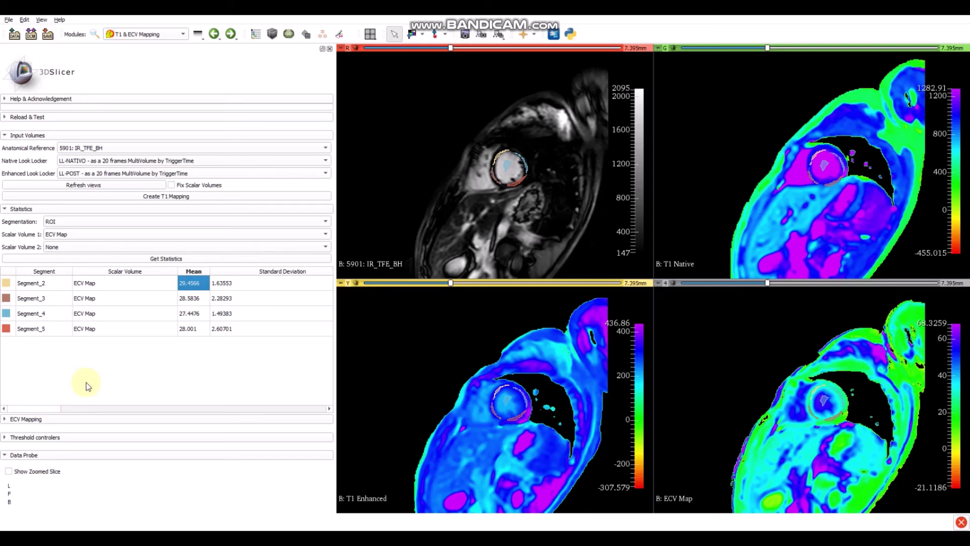
Set T1 Enhanced as Scalar Volume 2 and recompute the ROI statistics
{"action": "left_click", "coordinate": [64, 247]}
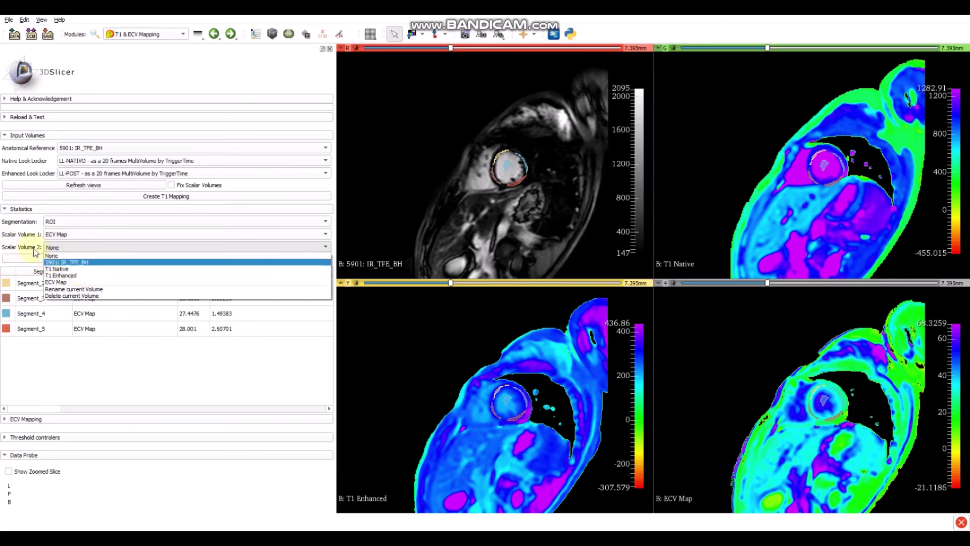
{"action": "left_click", "coordinate": [85, 276]}
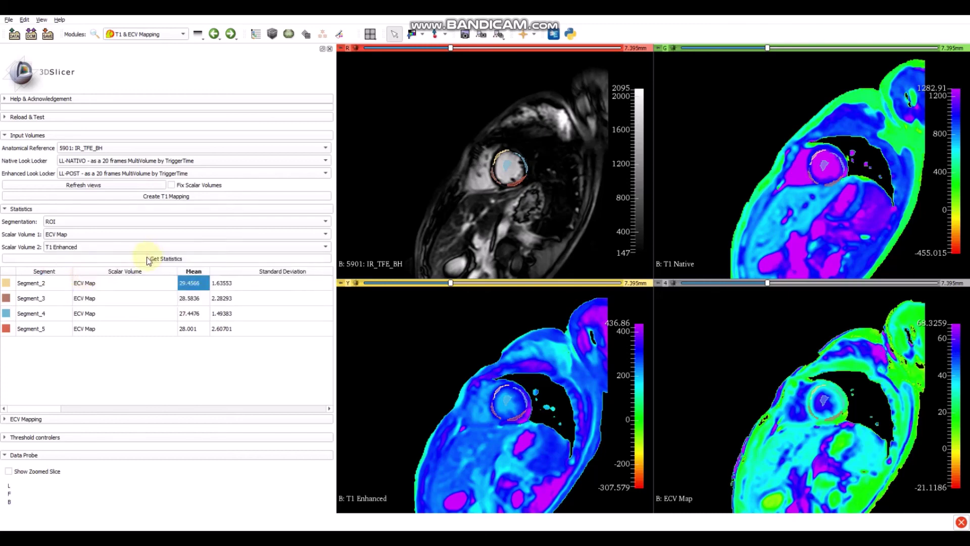
{"action": "left_click", "coordinate": [149, 260]}
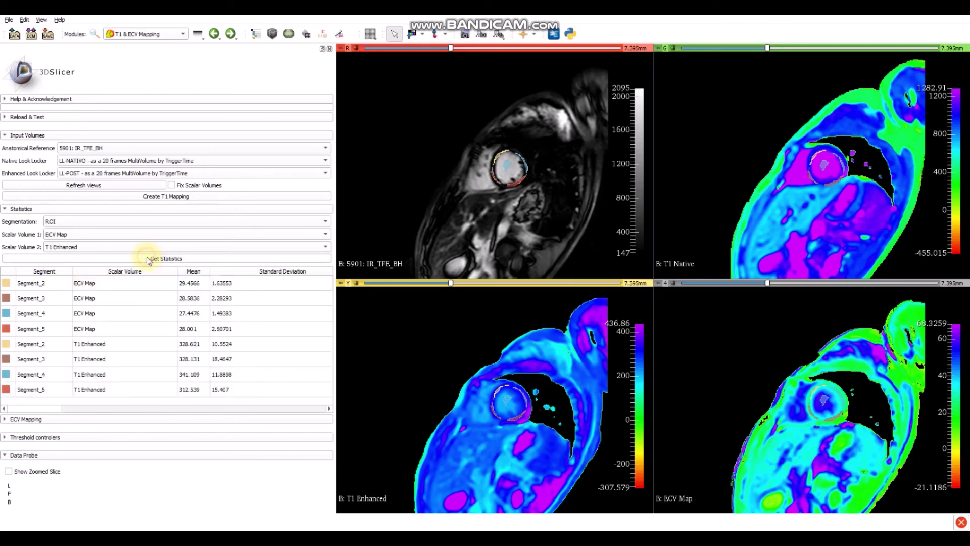
Examine the T1 Enhanced entry for Segment_2 in the statistics table
{"action": "left_click", "coordinate": [101, 344]}
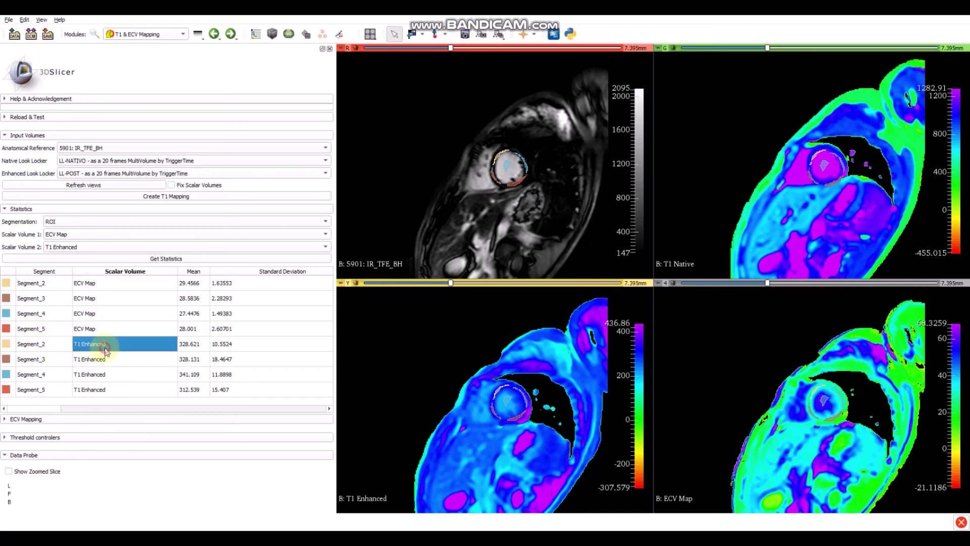
{"action": "left_click", "coordinate": [188, 344]}
{"action": "left_click", "coordinate": [130, 345]}
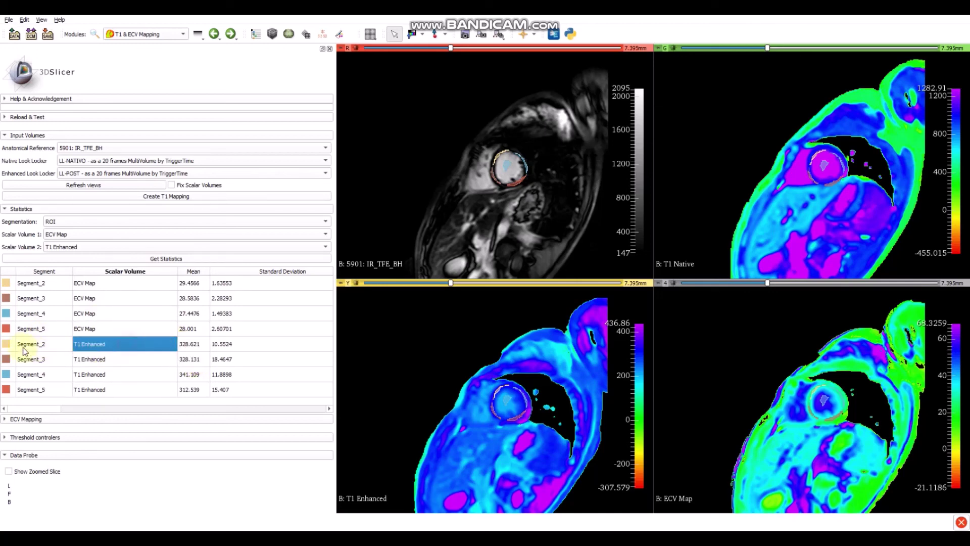
{"action": "left_click", "coordinate": [38, 346]}
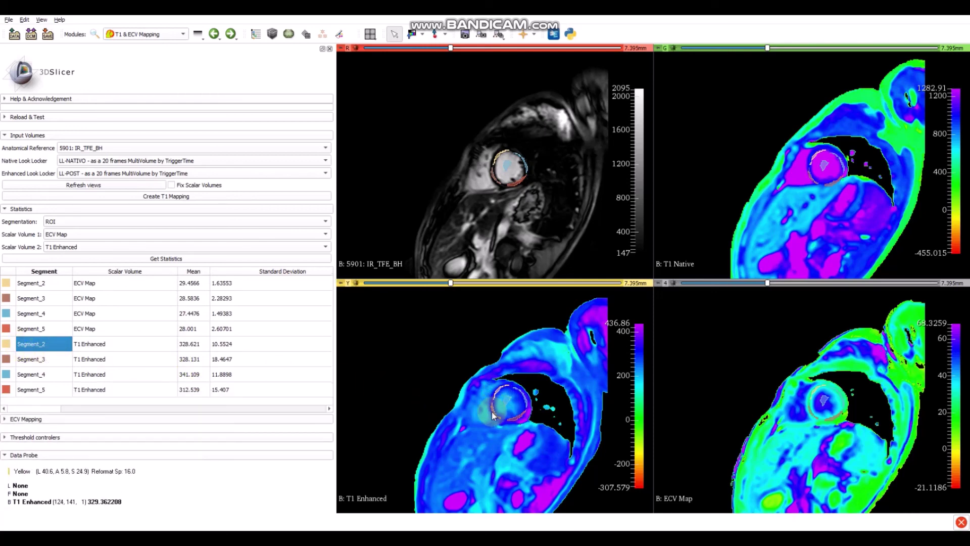
{"action": "left_click", "coordinate": [98, 345]}
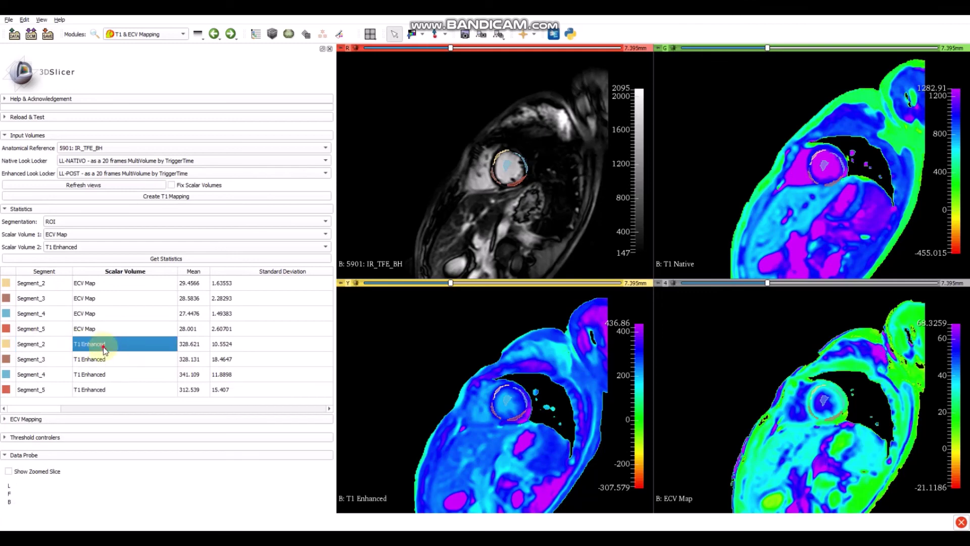
Sort the statistics table by segment so each segment's ECV Map and T1 Enhanced rows are grouped together
{"action": "left_click", "coordinate": [55, 344]}
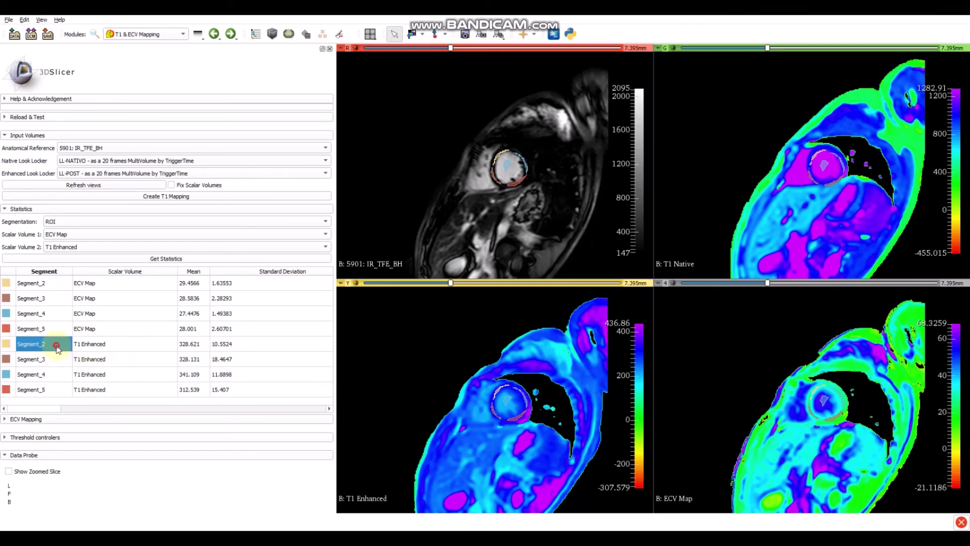
{"action": "left_click", "coordinate": [54, 273]}
{"action": "left_click", "coordinate": [57, 286]}
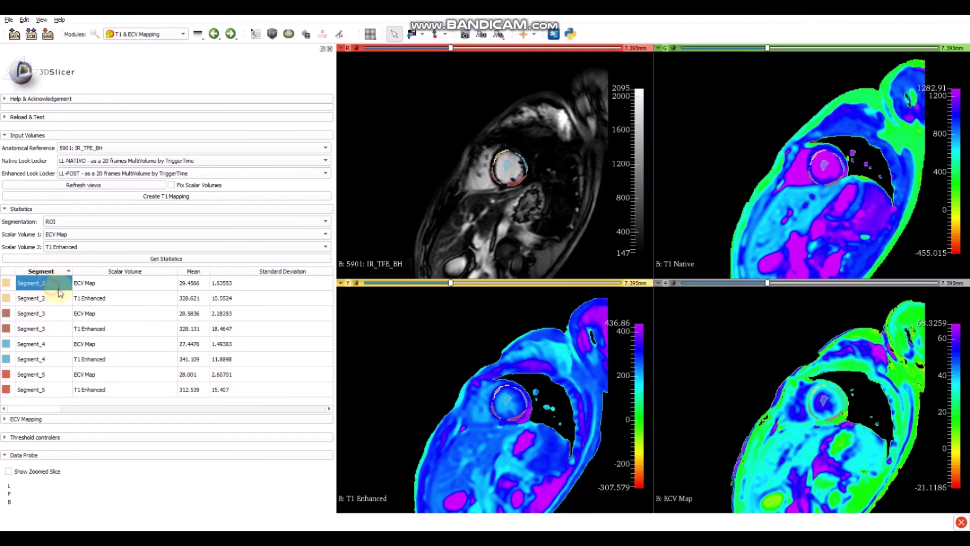
Compare the ECV Map and T1 Enhanced entries of Segment_2 in the statistics table, including their mean values
{"action": "left_click", "coordinate": [58, 297]}
{"action": "left_click", "coordinate": [58, 283]}
{"action": "left_click", "coordinate": [58, 297]}
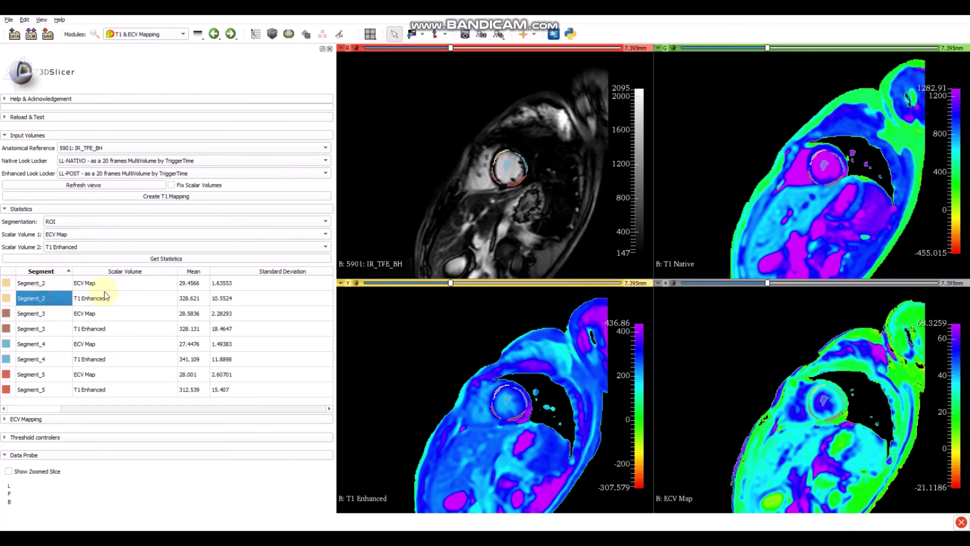
{"action": "left_click", "coordinate": [106, 296]}
{"action": "left_click", "coordinate": [105, 283]}
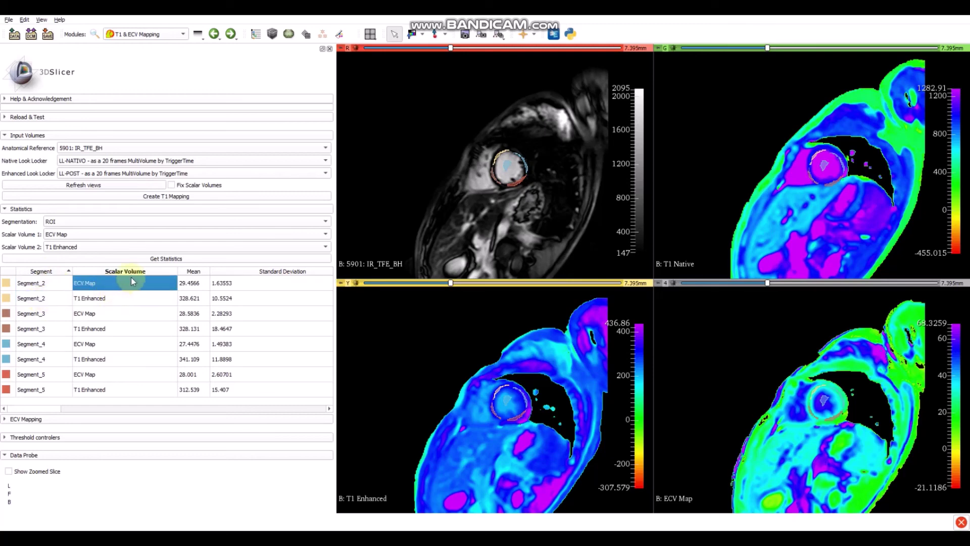
{"action": "left_click", "coordinate": [193, 301]}
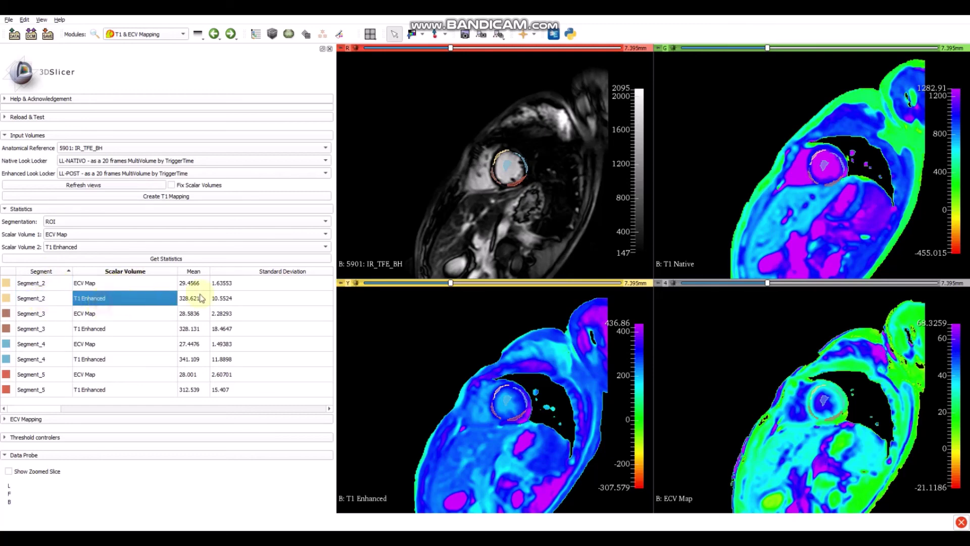
{"action": "key", "text": "Up"}
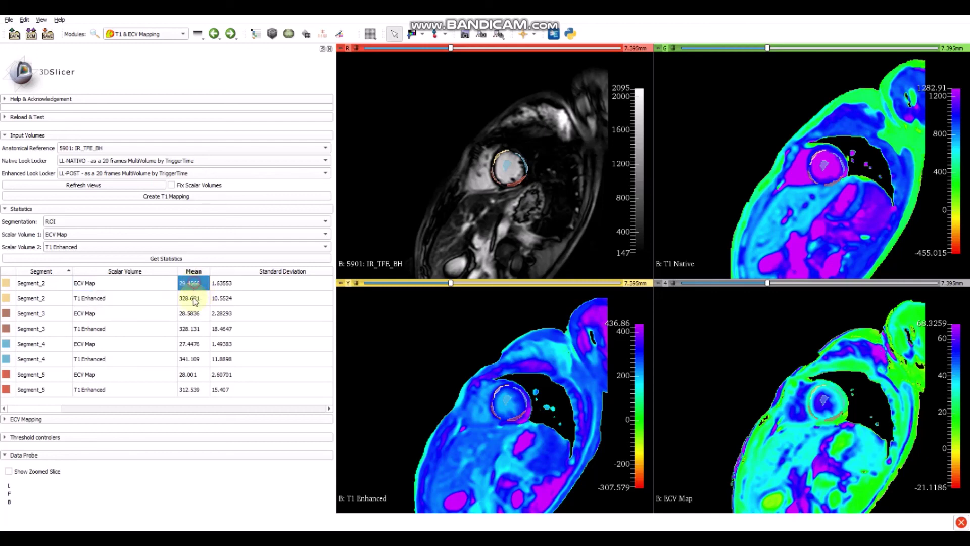
{"action": "left_click", "coordinate": [125, 301]}
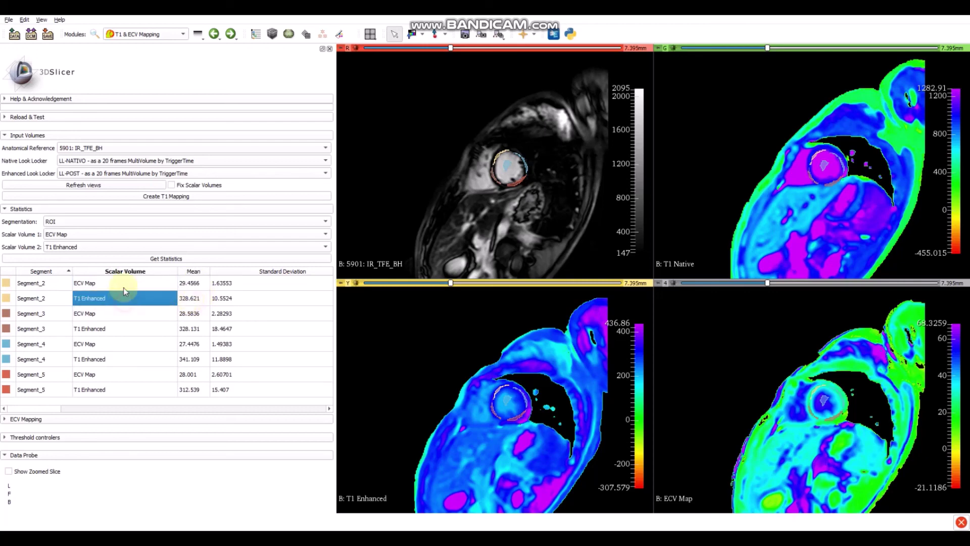
{"action": "left_click", "coordinate": [121, 286]}
{"action": "left_click", "coordinate": [206, 302]}
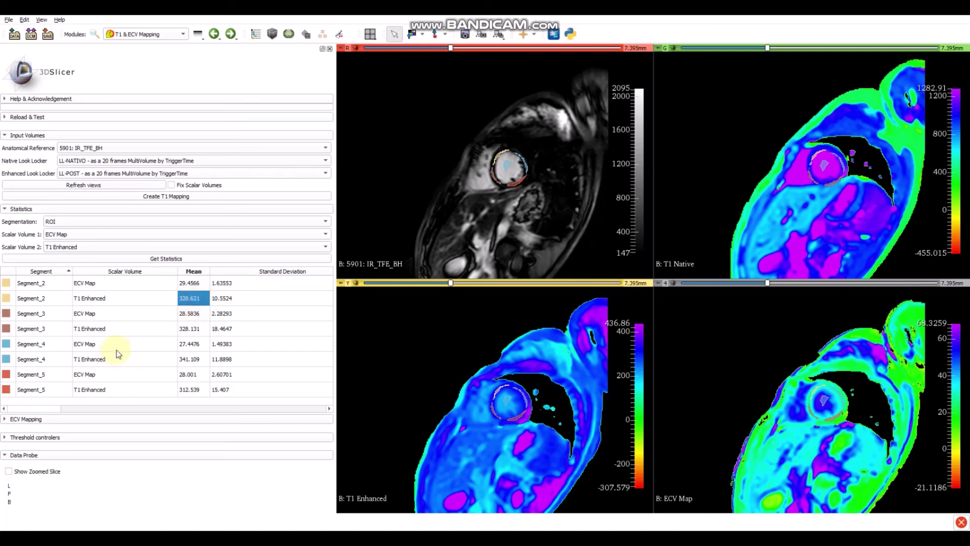
Collapse the Statistics section, expand the threshold controls, and set the T1-Native threshold range to 631–2561
{"action": "left_click", "coordinate": [20, 208]}
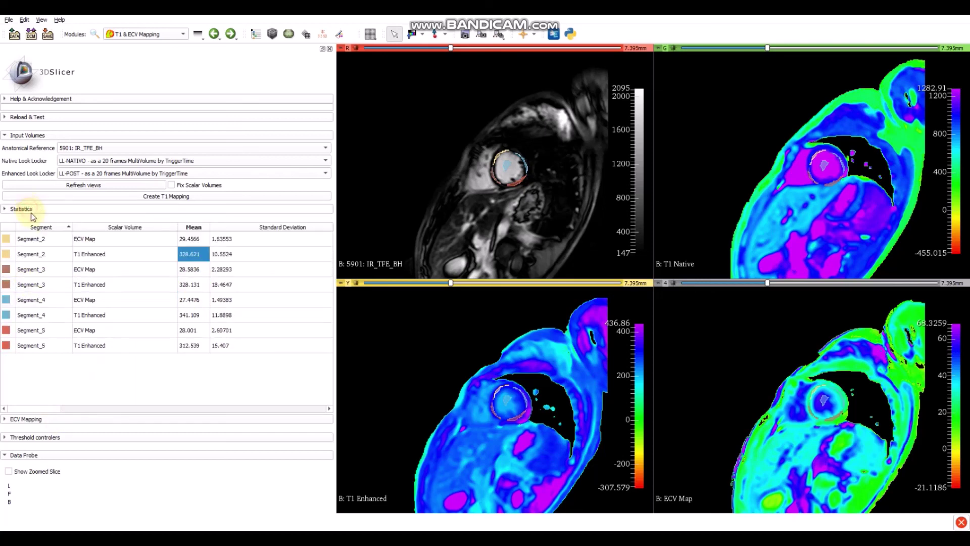
{"action": "left_click", "coordinate": [31, 438]}
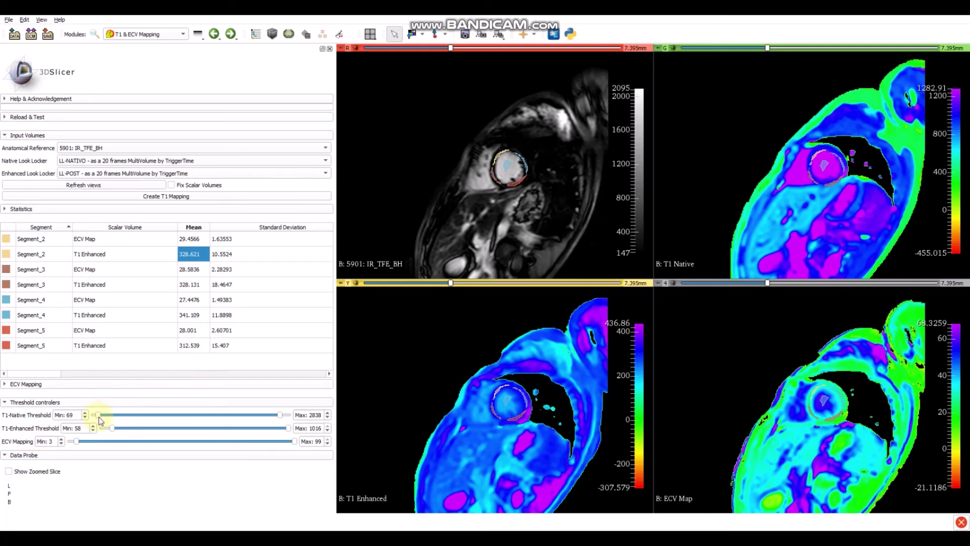
{"action": "left_click_drag", "start_coordinate": [101, 419], "coordinate": [138, 419]}
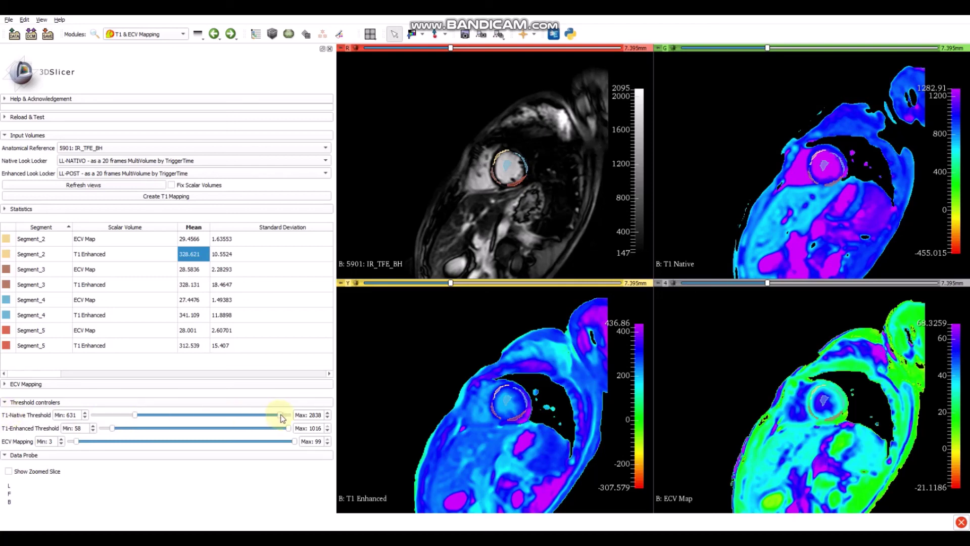
{"action": "left_click_drag", "start_coordinate": [282, 417], "coordinate": [259, 415]}
Set the ECV Mapping minimum threshold to 6, the T1-Enhanced minimum to 85, and the T1-Native range to 477–2746
{"action": "left_click_drag", "start_coordinate": [134, 415], "coordinate": [81, 441]}
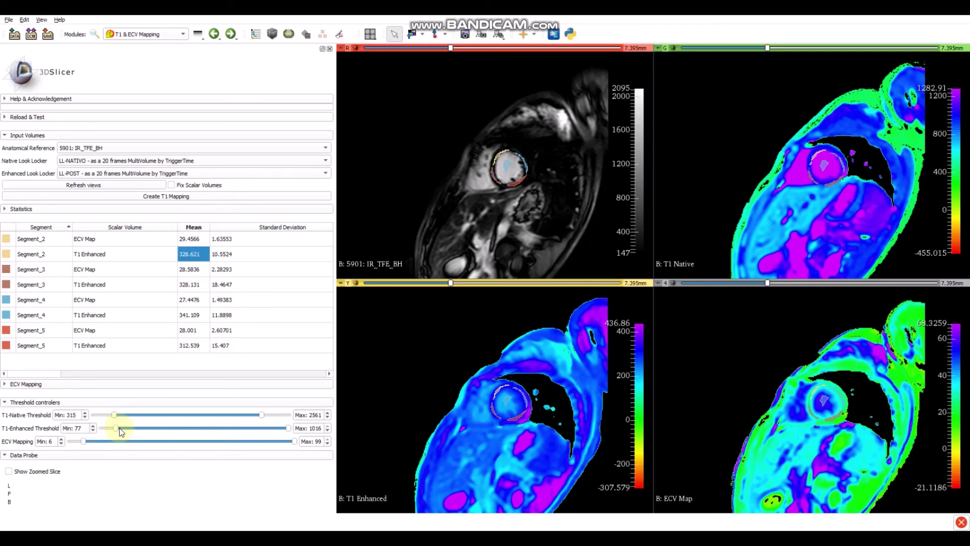
{"action": "left_click_drag", "start_coordinate": [118, 433], "coordinate": [150, 417]}
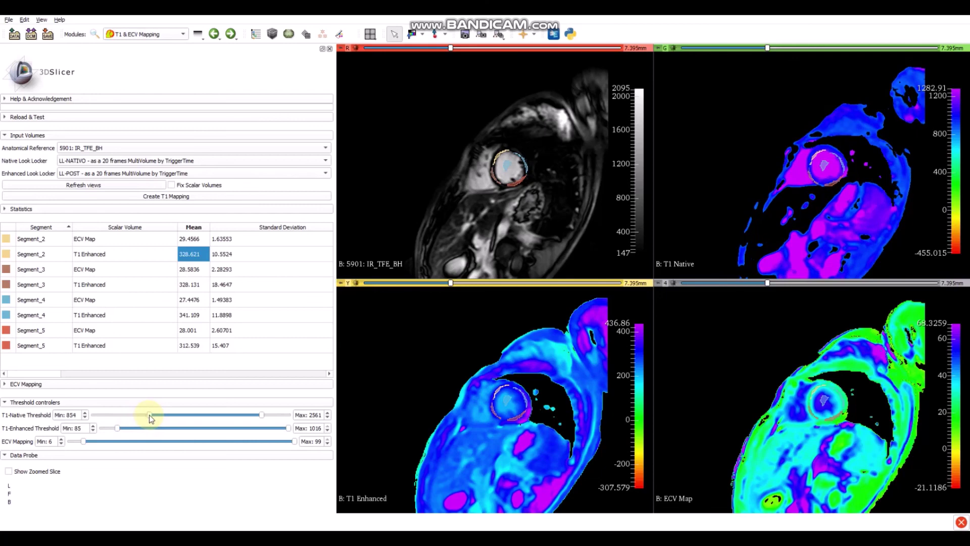
{"action": "left_click", "coordinate": [261, 416]}
{"action": "left_click_drag", "start_coordinate": [235, 419], "coordinate": [257, 420]}
{"action": "left_click_drag", "start_coordinate": [152, 416], "coordinate": [124, 416]}
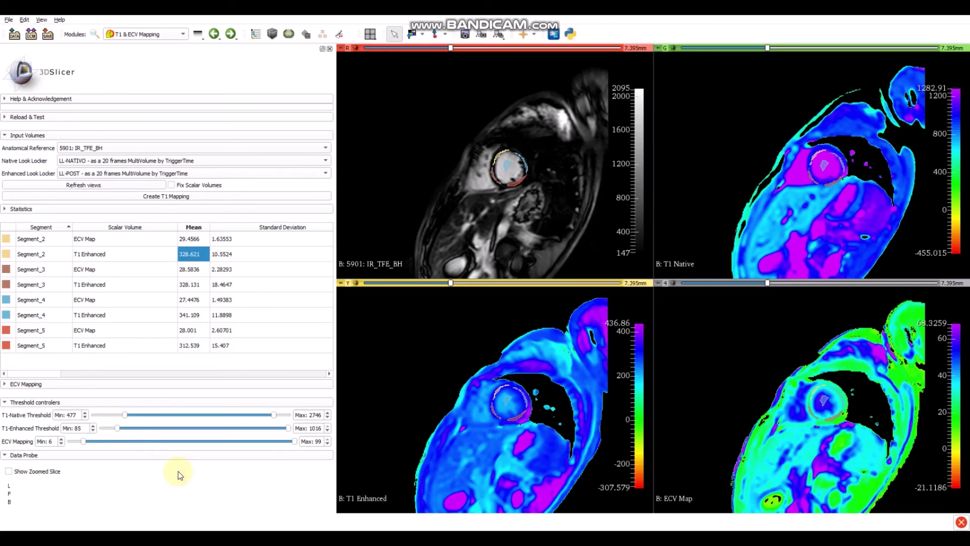